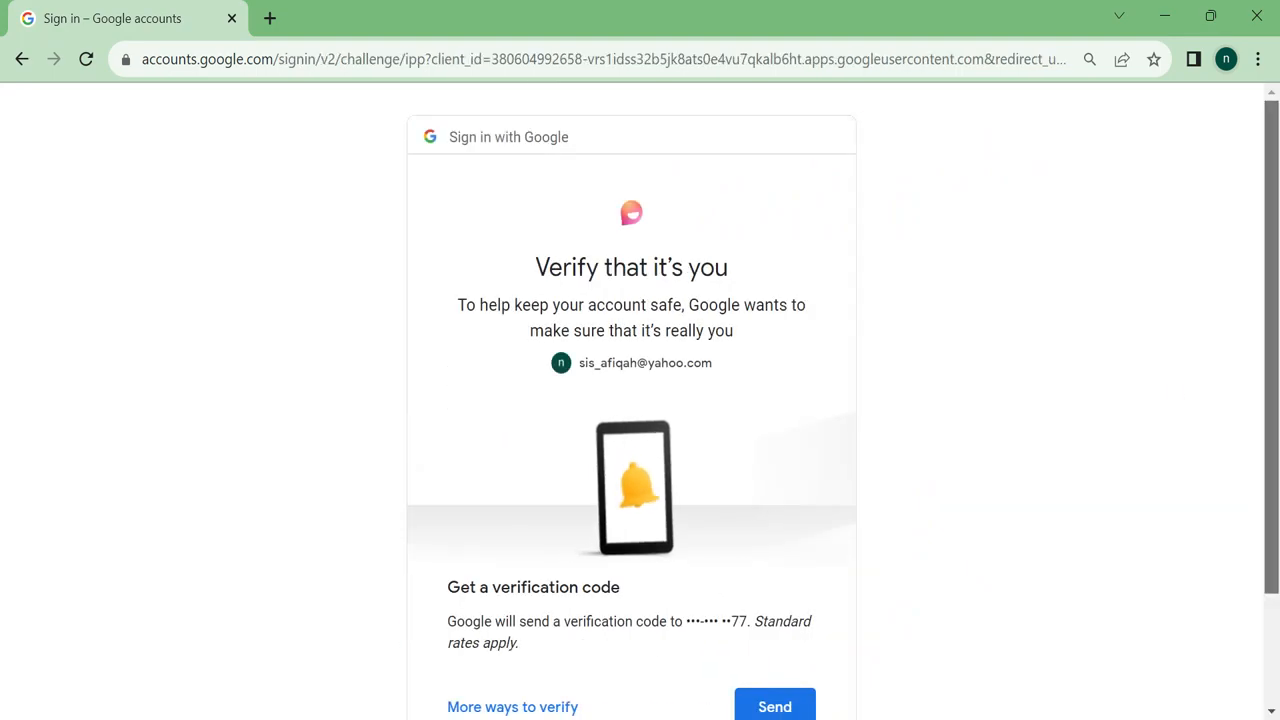
Send the Google verification code to finish signing in to Flip.
{"action": "scroll", "coordinate": [1276, 372], "scroll_direction": "down", "scroll_amount": 2}
{"action": "left_click", "coordinate": [762, 572]}
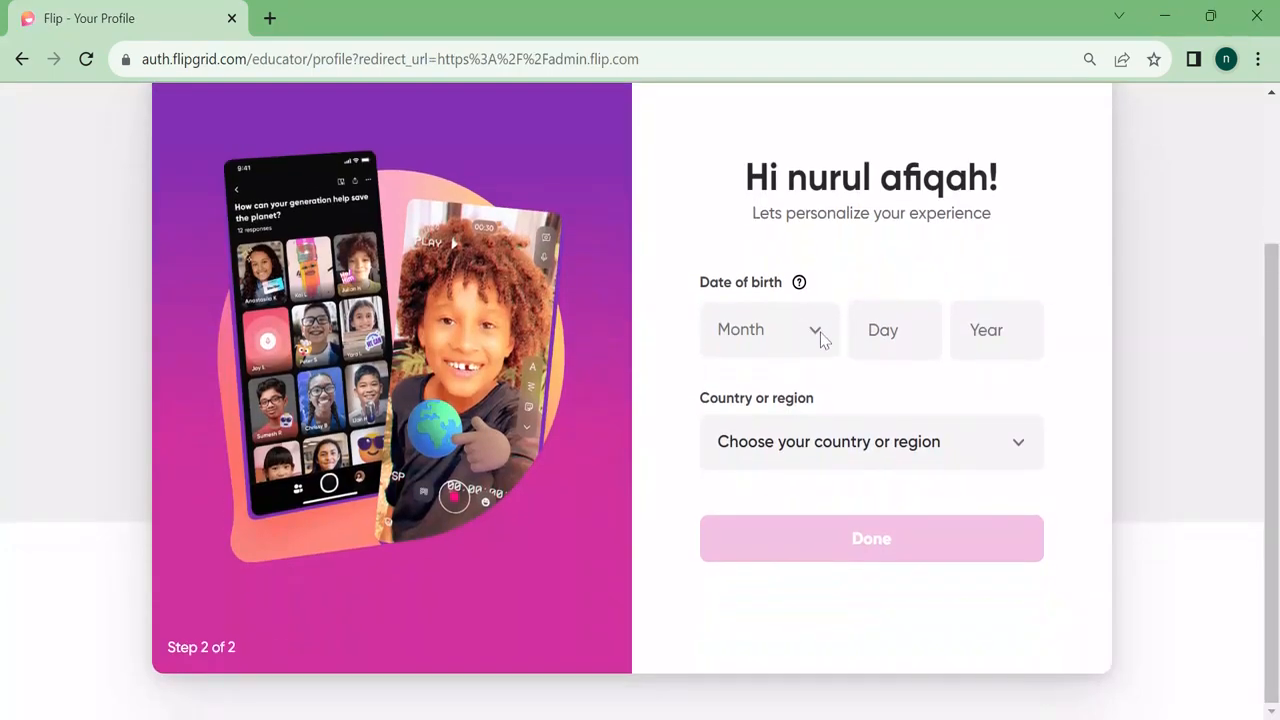
Fill in the date of birth, choose Malaysia as the country, and submit the profile.
{"action": "left_click", "coordinate": [820, 335]}
{"action": "left_click", "coordinate": [750, 480]}
{"action": "left_click", "coordinate": [879, 306]}
{"action": "type", "text": "30"}
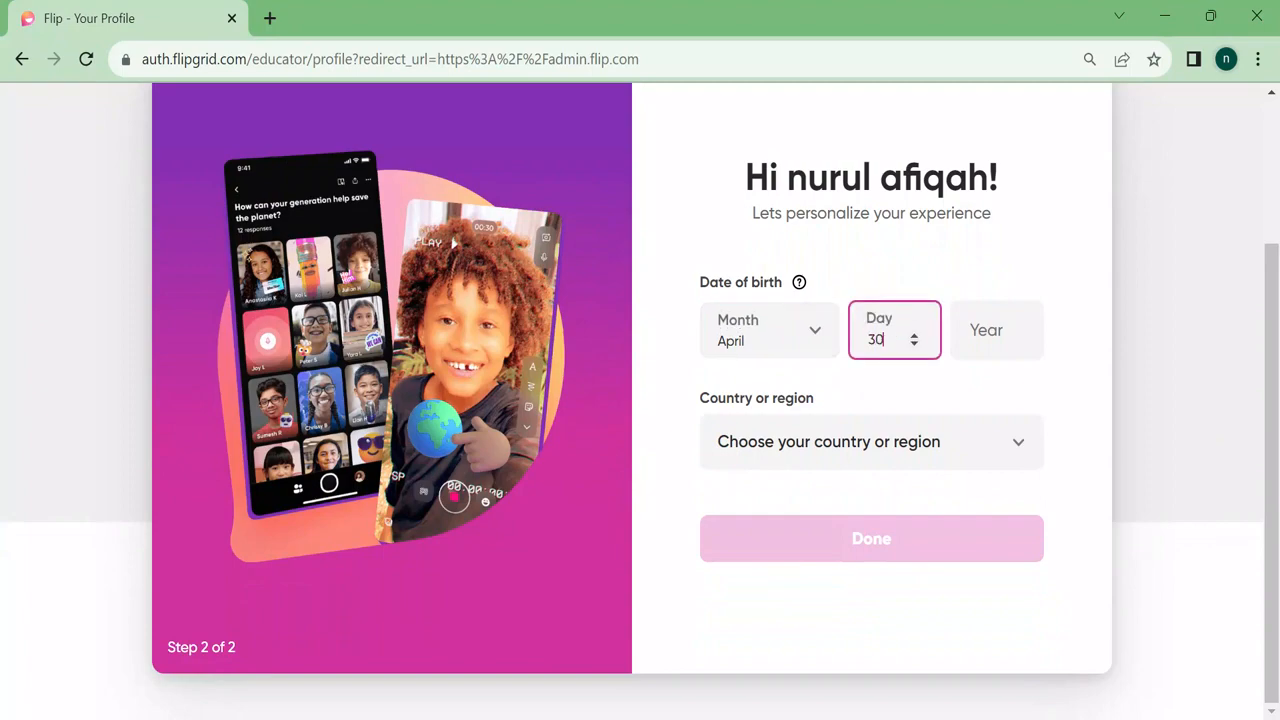
{"action": "left_click", "coordinate": [958, 332]}
{"action": "type", "text": "1989"}
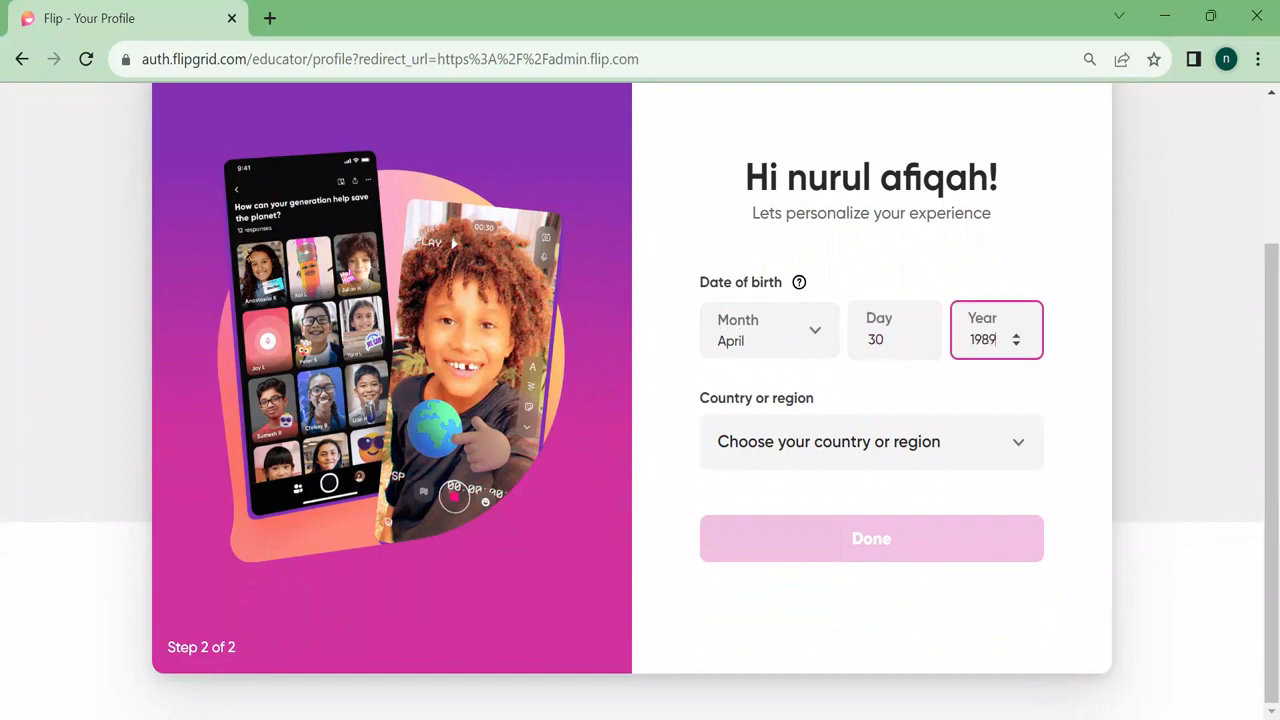
{"action": "left_click", "coordinate": [1017, 450]}
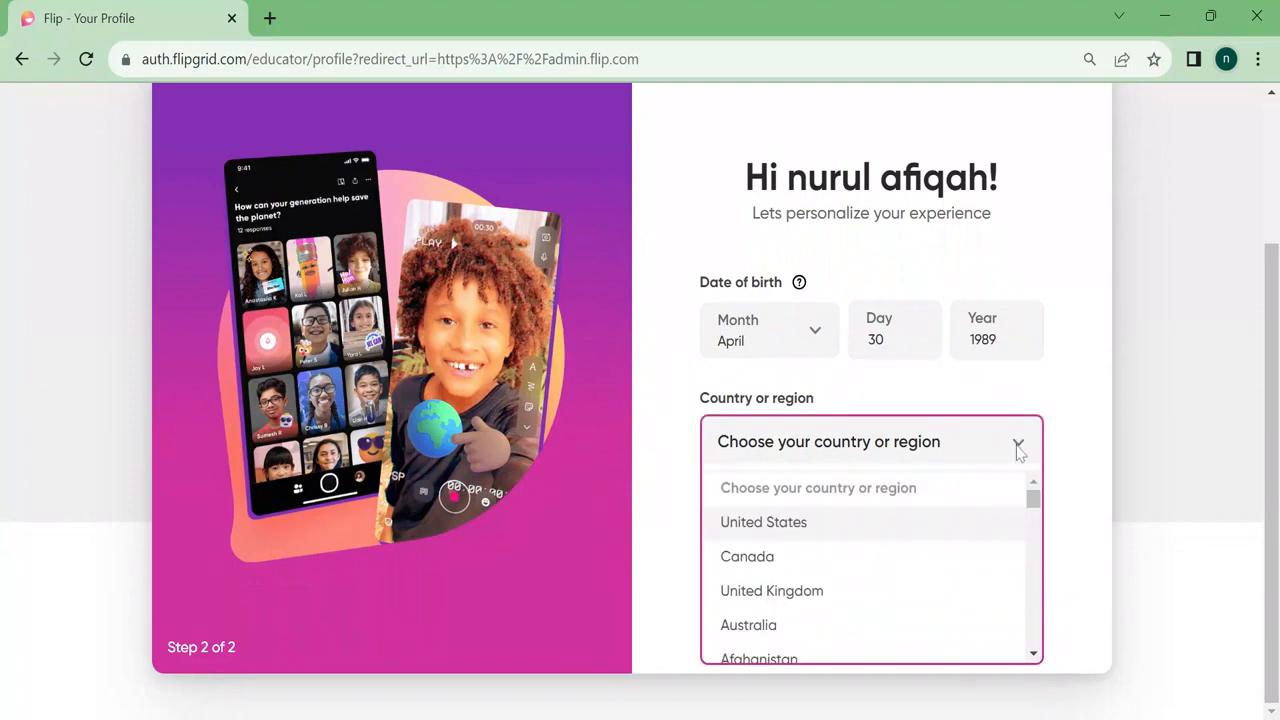
{"action": "left_click_drag", "start_coordinate": [1040, 508], "coordinate": [1040, 623]}
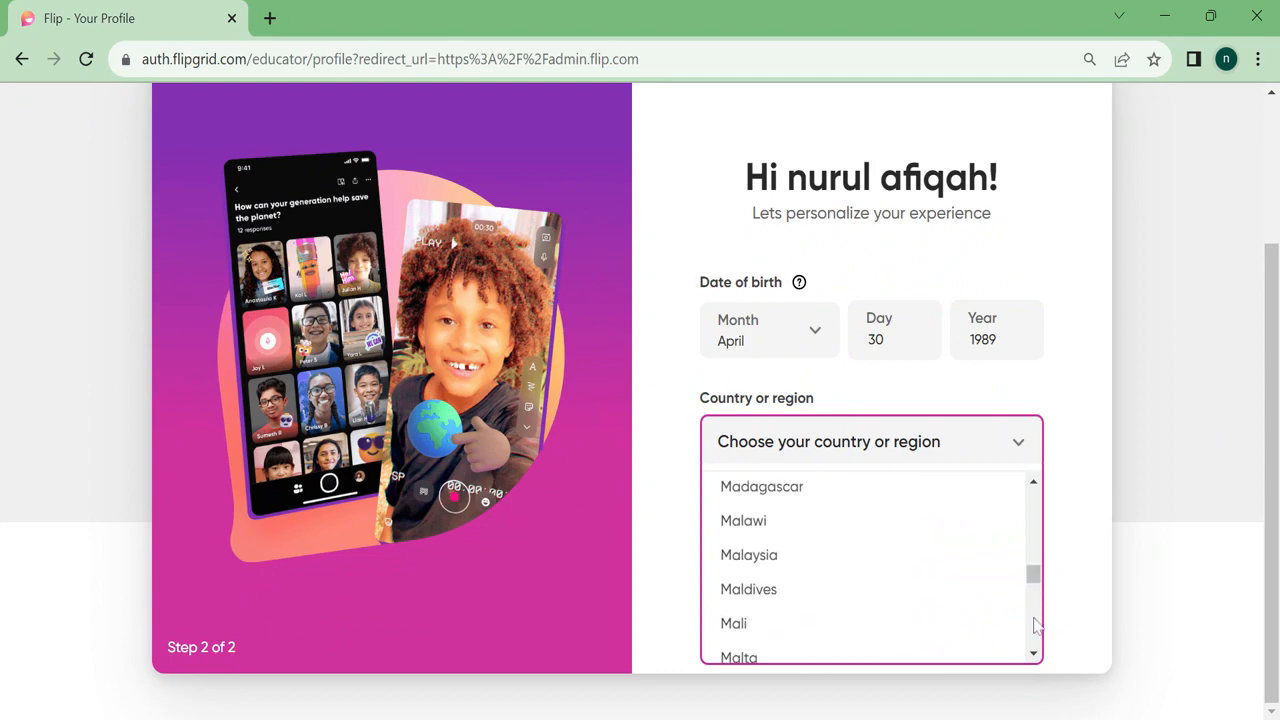
{"action": "left_click", "coordinate": [776, 558]}
{"action": "left_click", "coordinate": [895, 556]}
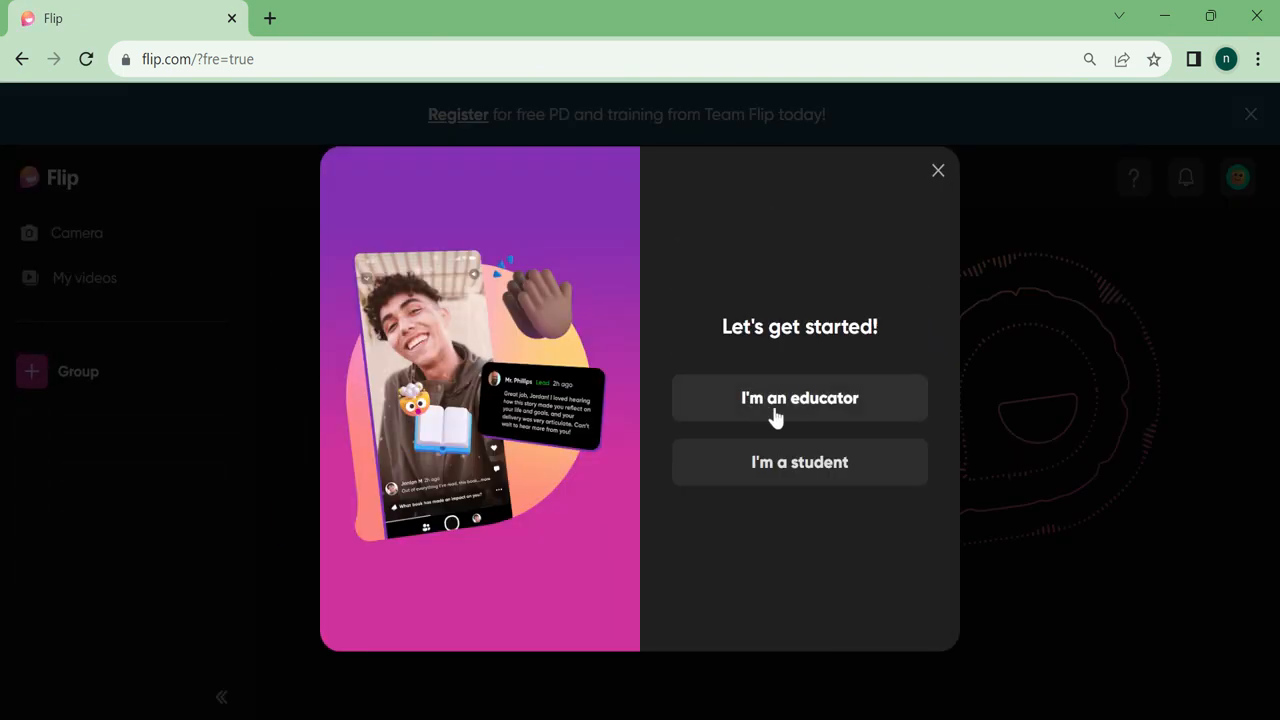
Sign up as an educator with the All ages grade level.
{"action": "left_click", "coordinate": [838, 400]}
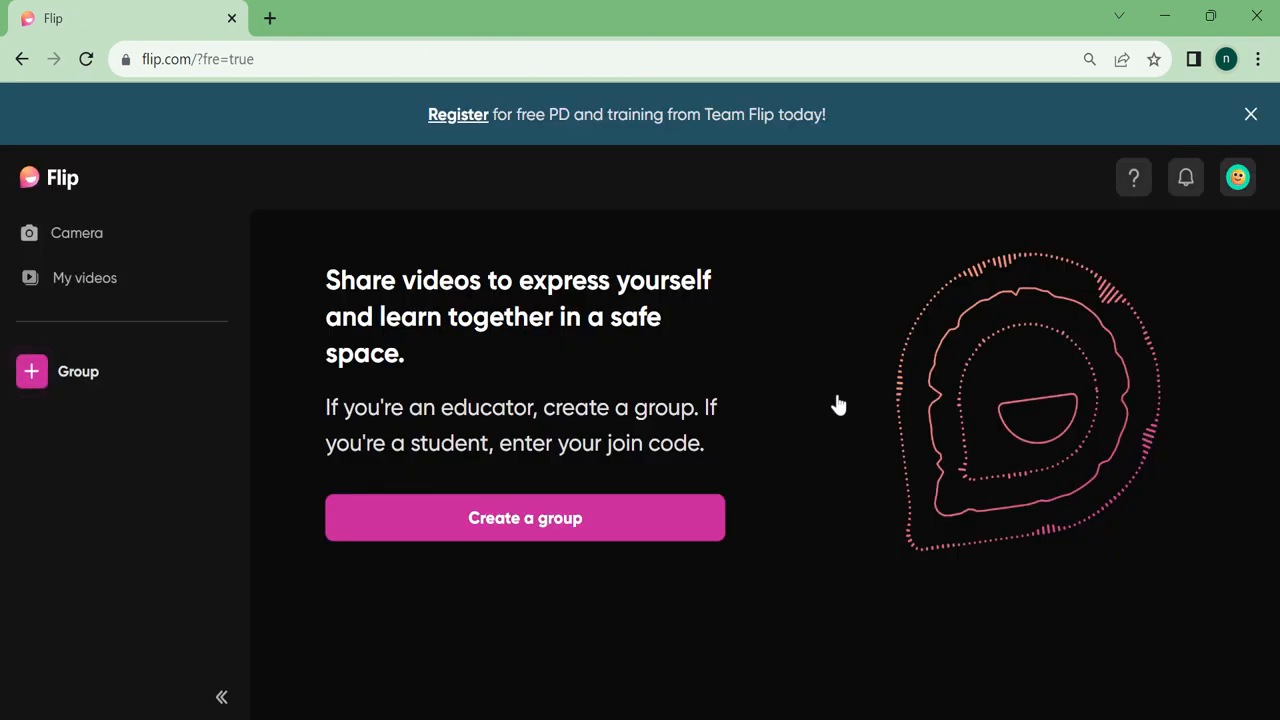
{"action": "scroll", "coordinate": [1127, 258], "scroll_direction": "down", "scroll_amount": 3}
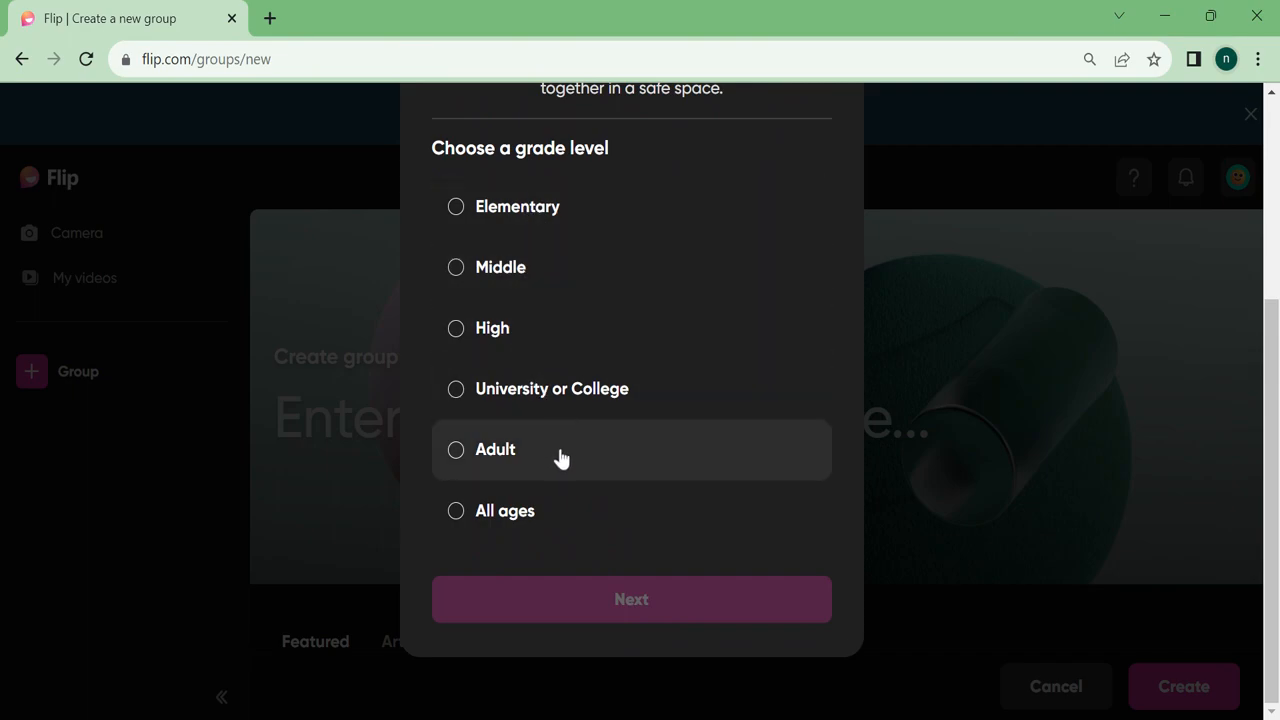
{"action": "left_click", "coordinate": [494, 509]}
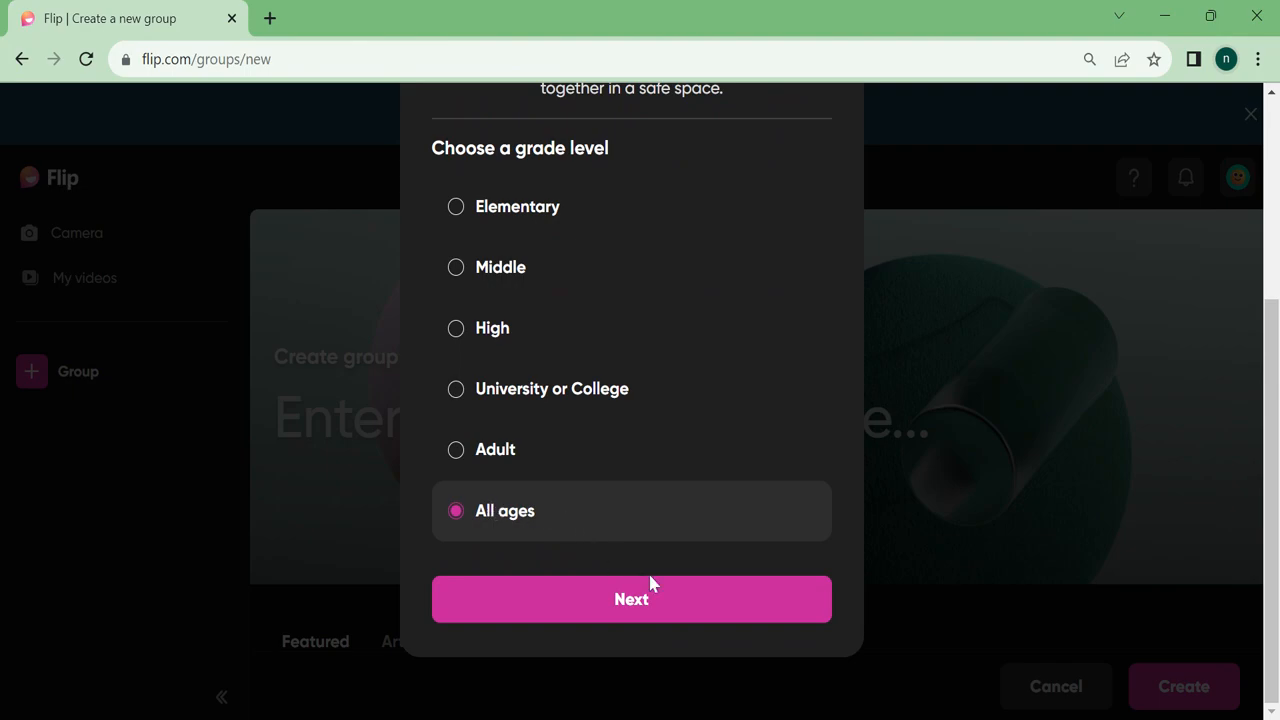
{"action": "left_click", "coordinate": [666, 601]}
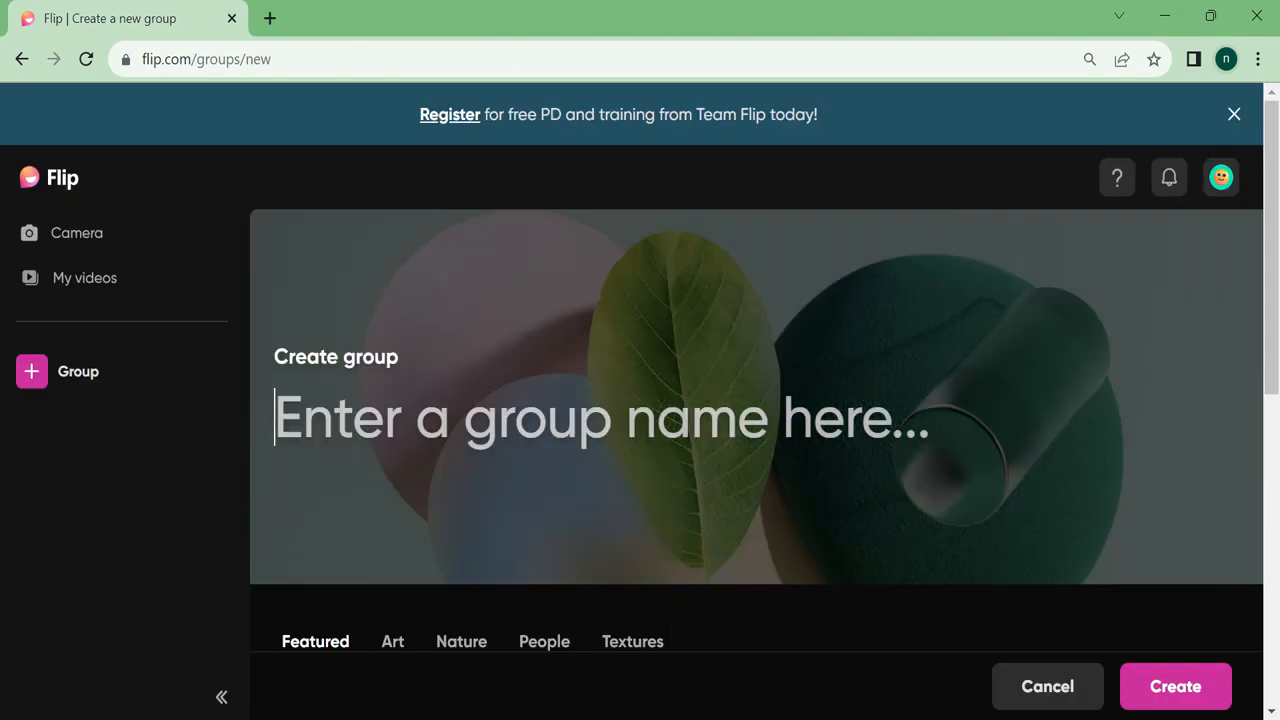
Name the group 'Kelas 4 Al-Biruni' and create it.
{"action": "type", "text": "Kelas 4"}
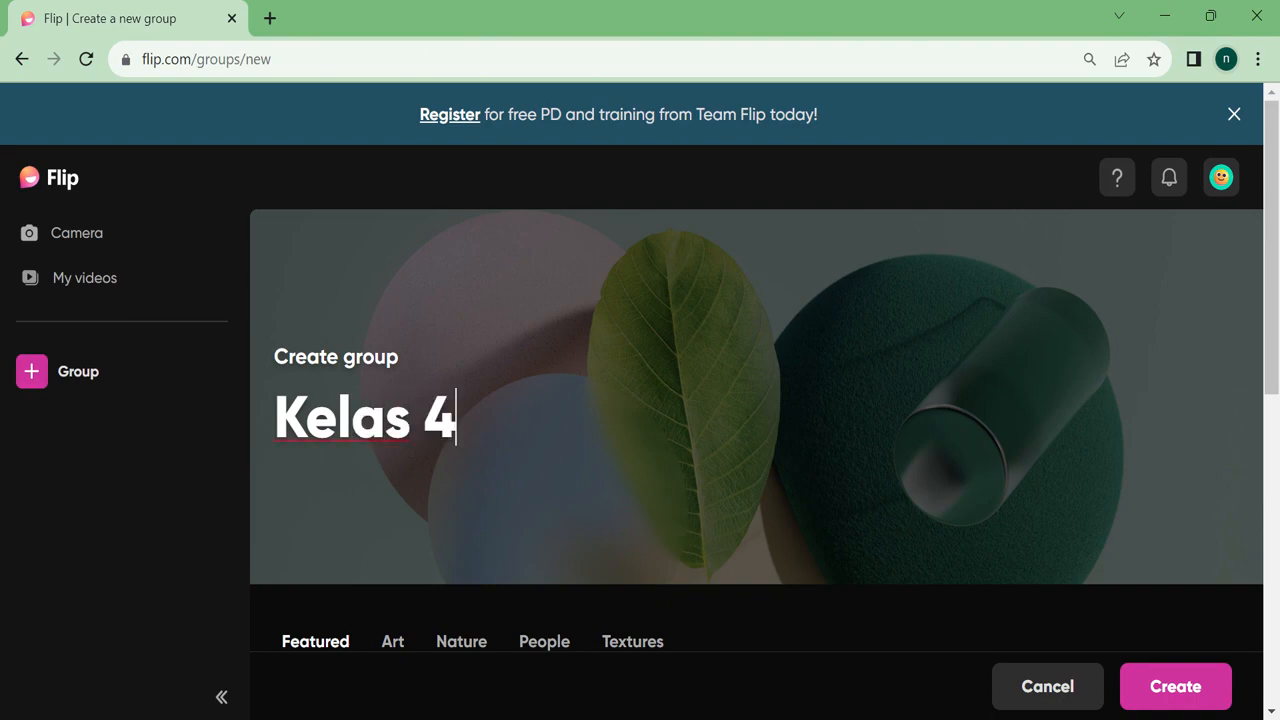
{"action": "type", "text": " Al-Bi"}
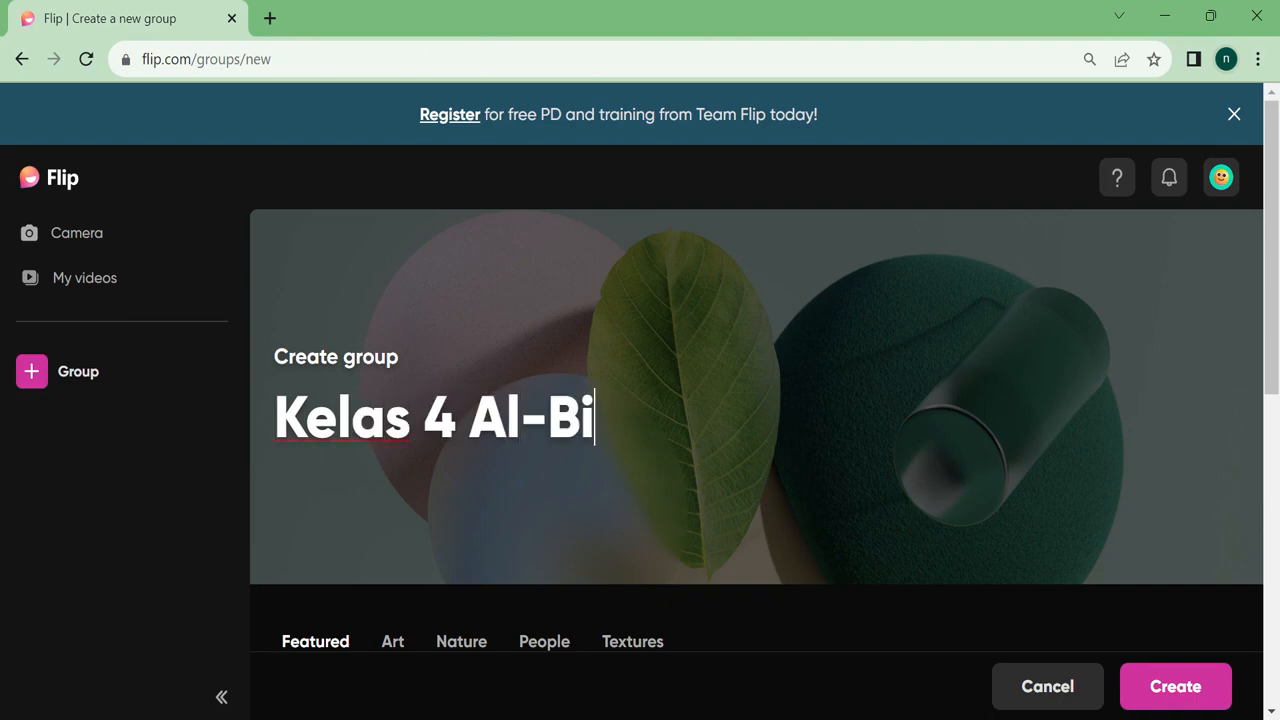
{"action": "type", "text": "runi"}
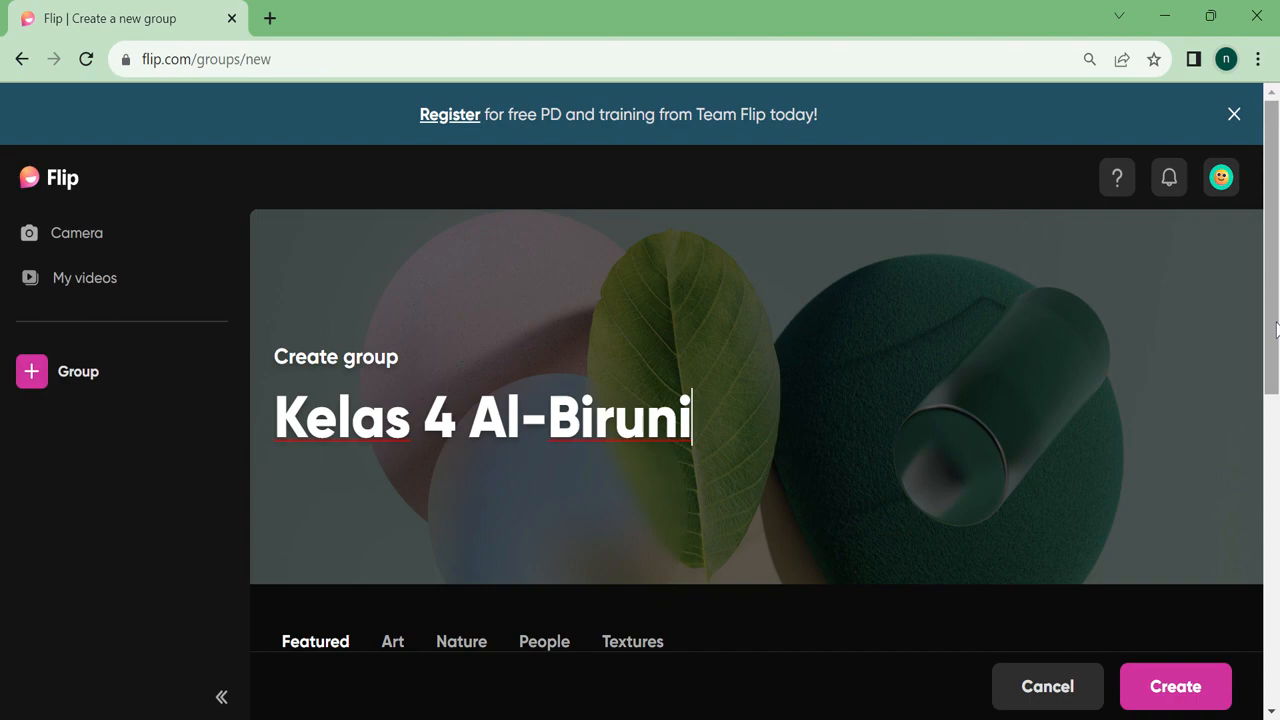
{"action": "scroll", "coordinate": [1275, 330], "scroll_direction": "down", "scroll_amount": 1}
{"action": "left_click", "coordinate": [1188, 686]}
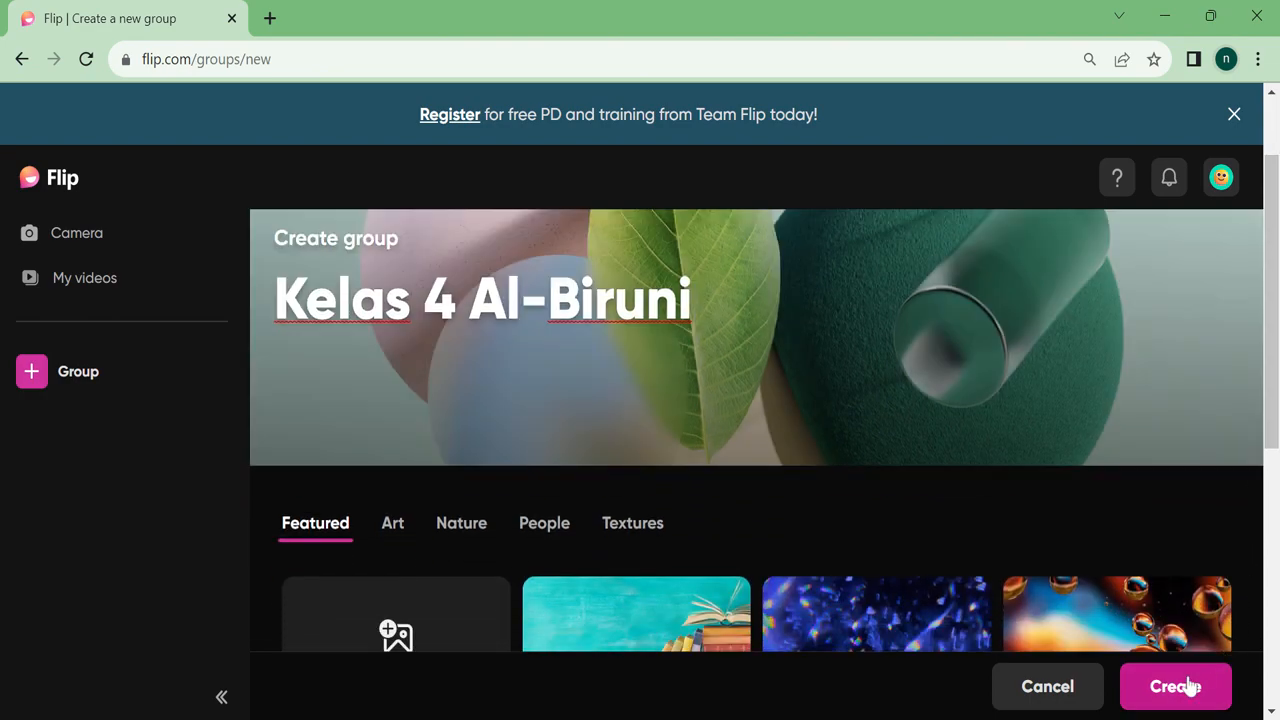
{"action": "left_click", "coordinate": [1188, 686]}
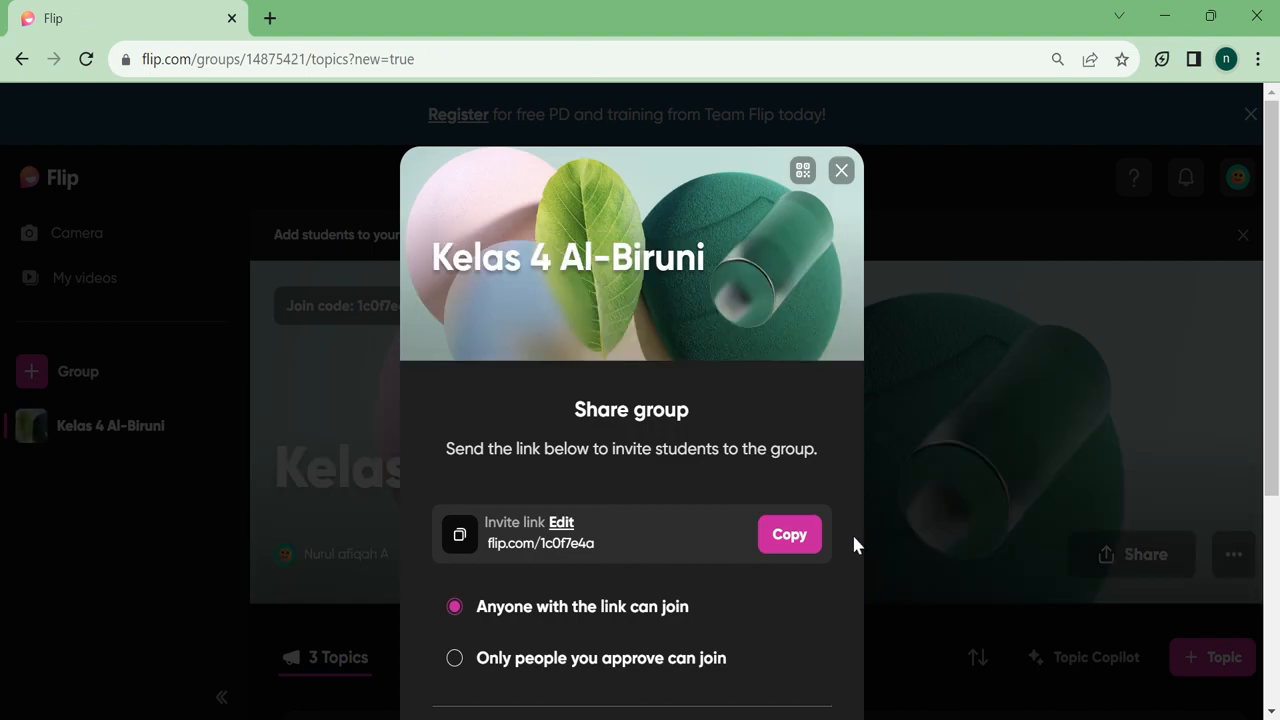
Copy the group's invite link, close the sharing details, and start a new topic.
{"action": "left_click", "coordinate": [779, 534]}
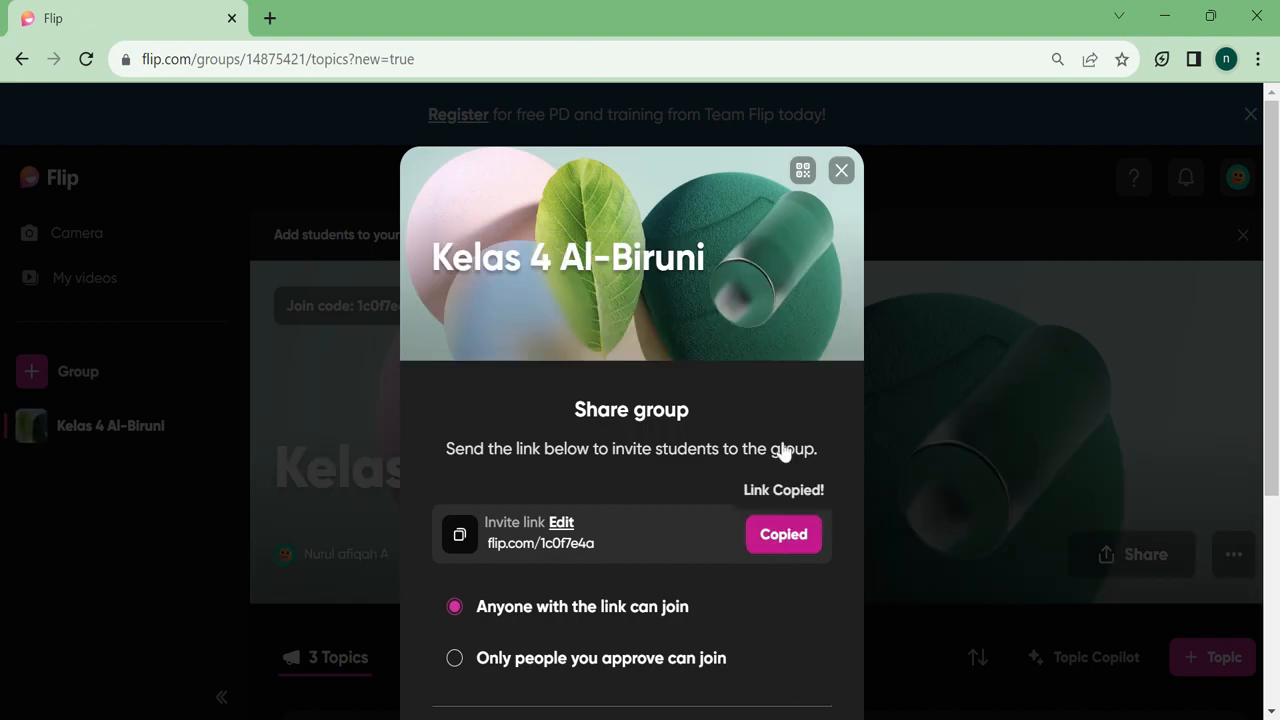
{"action": "left_click", "coordinate": [842, 172]}
{"action": "left_click_drag", "start_coordinate": [1271, 205], "coordinate": [1271, 396]}
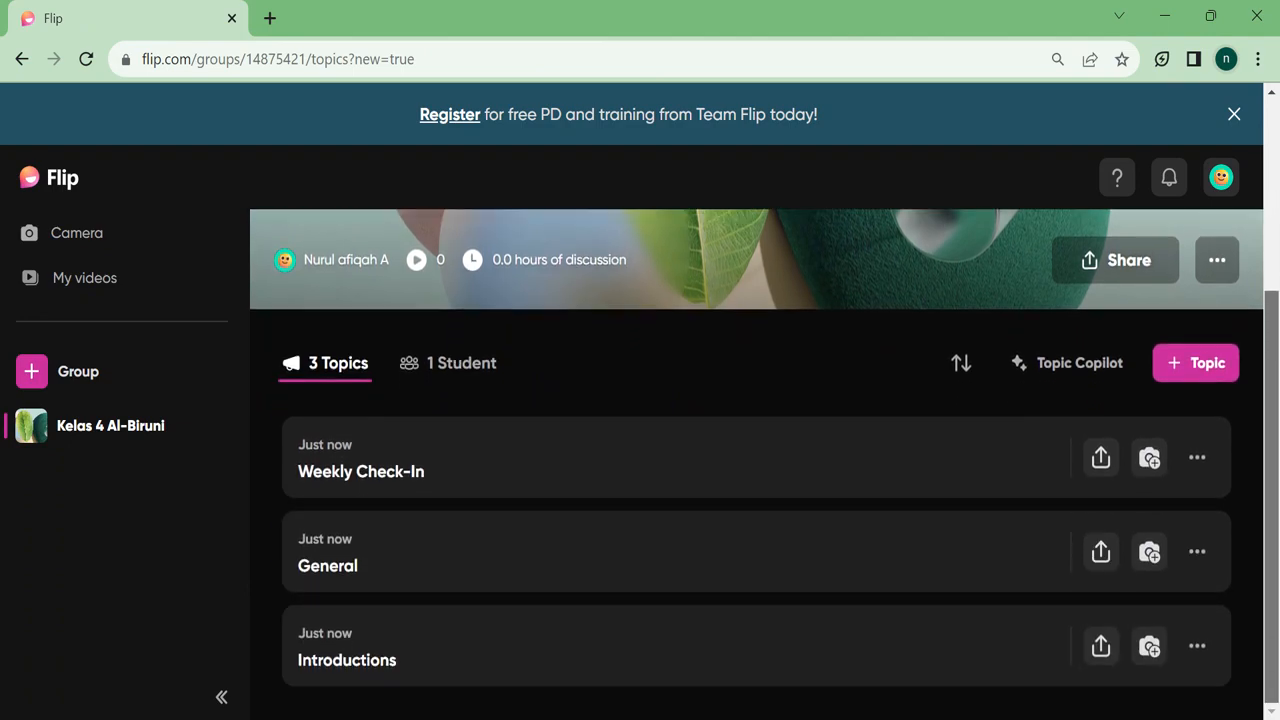
{"action": "left_click", "coordinate": [1198, 363]}
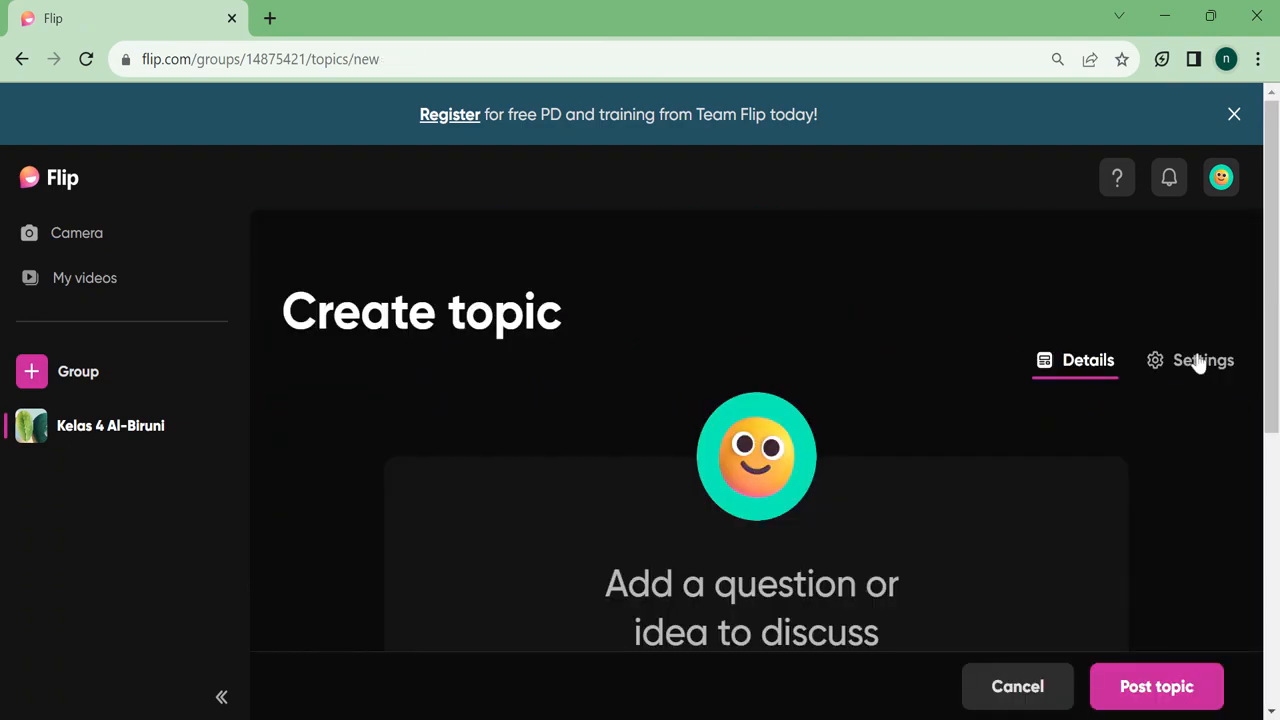
{"action": "left_click_drag", "start_coordinate": [1270, 338], "coordinate": [1270, 440]}
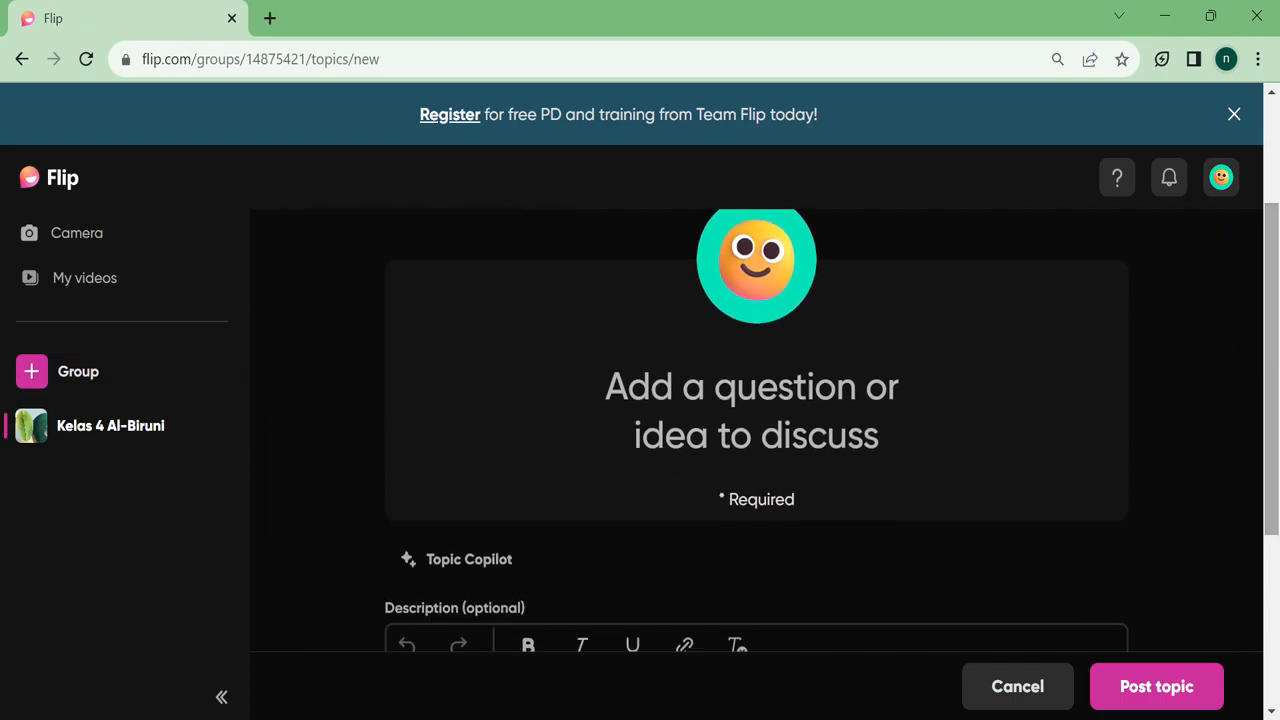
Enter 'Introduction' as the topic question and 'Introduce yourself in 1 minute' as the description.
{"action": "left_click", "coordinate": [756, 388]}
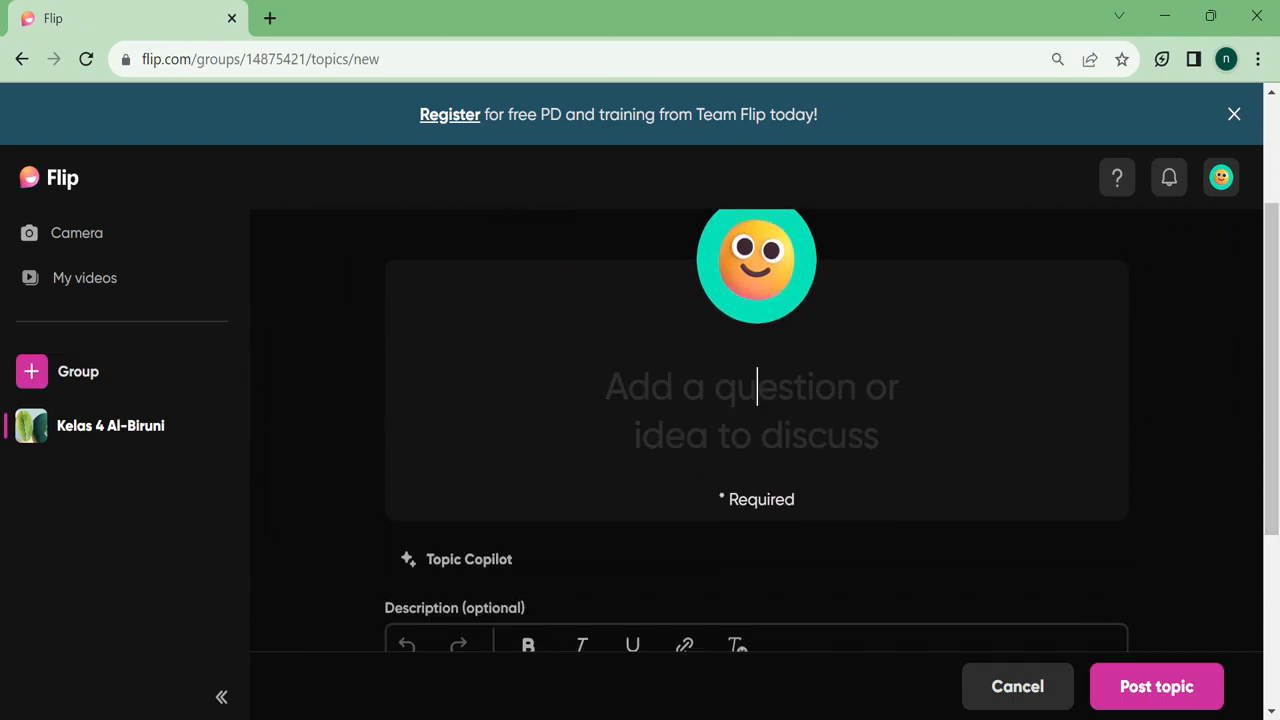
{"action": "type", "text": "Introduct"}
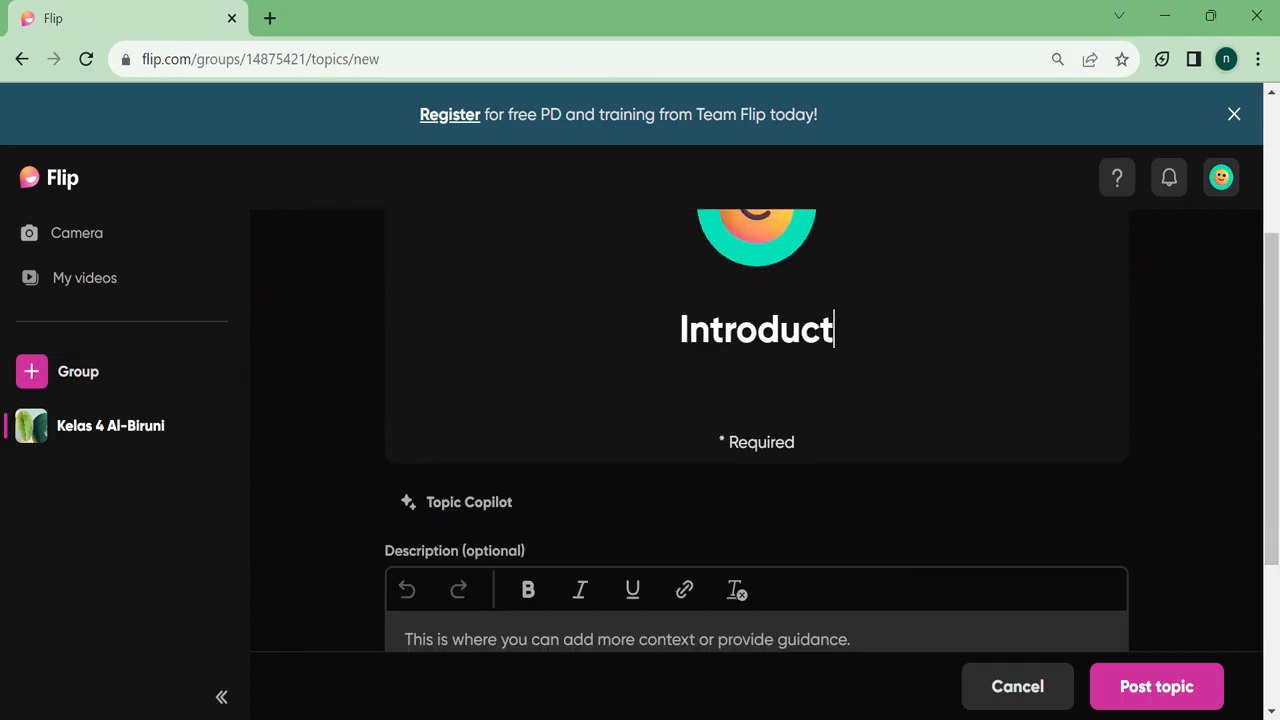
{"action": "type", "text": "ion"}
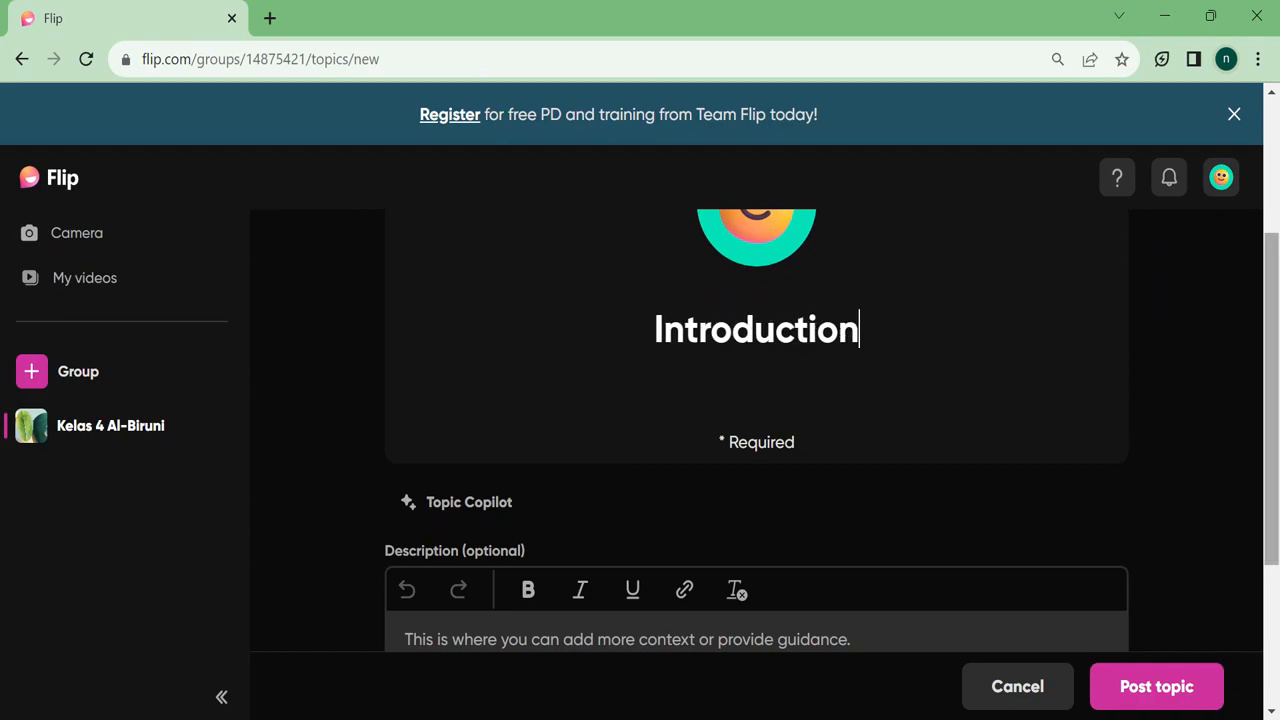
{"action": "scroll", "coordinate": [1176, 302], "scroll_direction": "down", "scroll_amount": 3}
{"action": "left_click", "coordinate": [405, 374]}
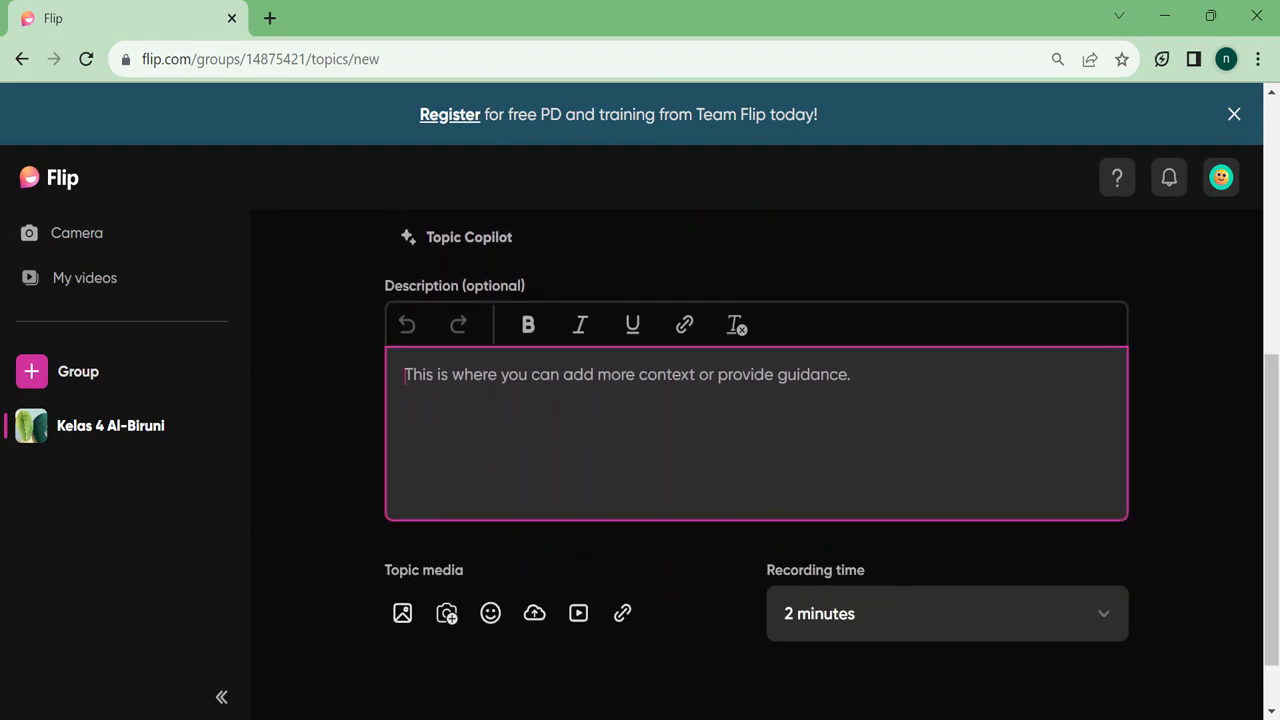
{"action": "type", "text": "Introduce yourself in 1 minute"}
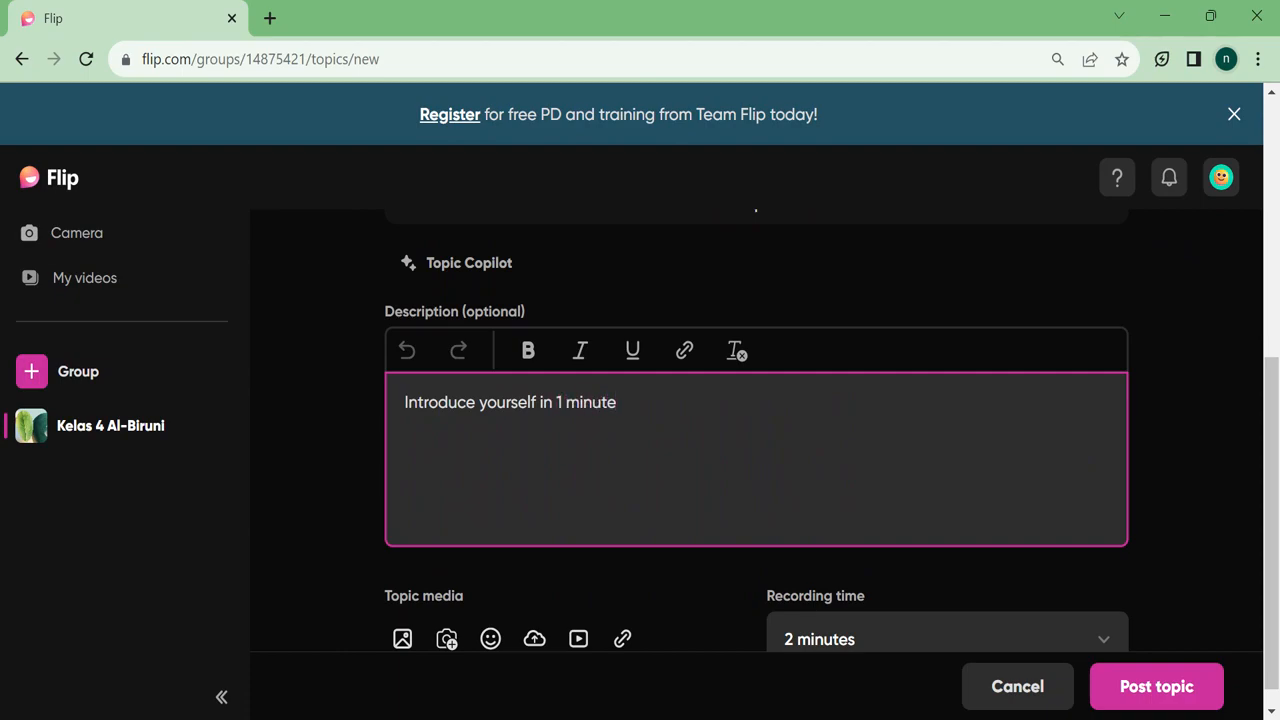
Set the topic's recording time to 2 minutes.
{"action": "scroll", "coordinate": [1112, 527], "scroll_direction": "down", "scroll_amount": 1}
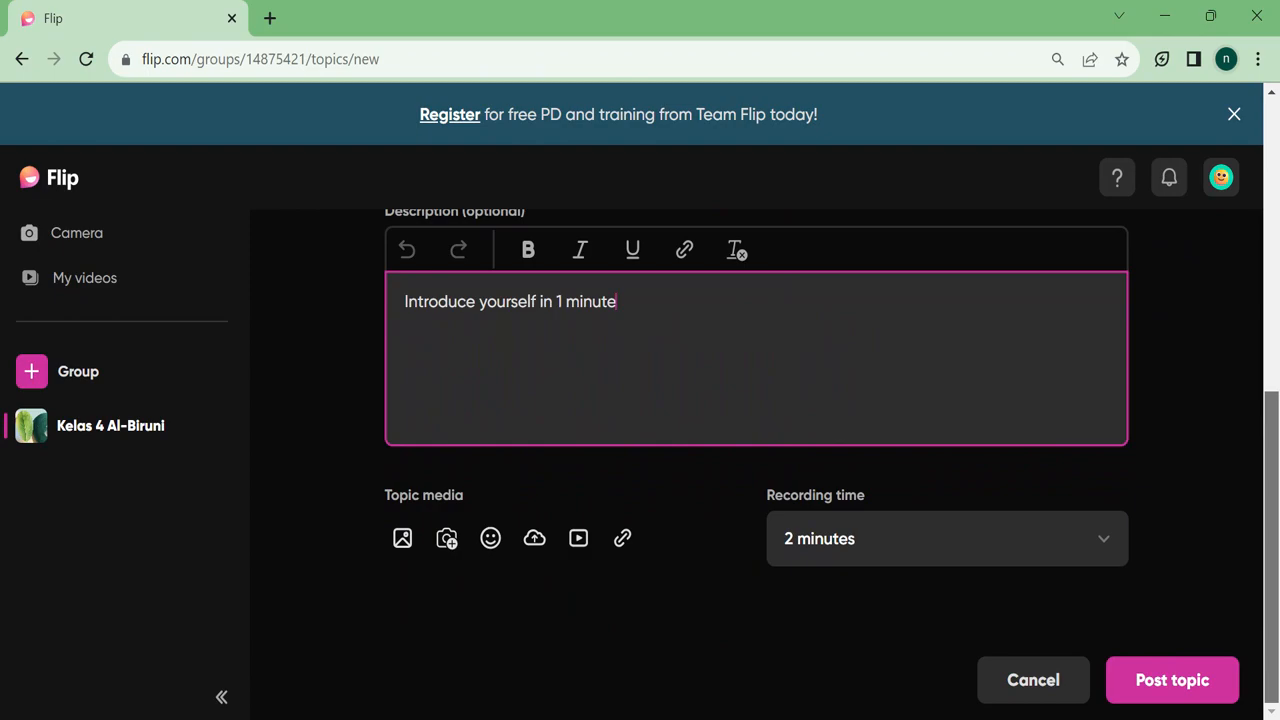
{"action": "left_click", "coordinate": [1104, 545]}
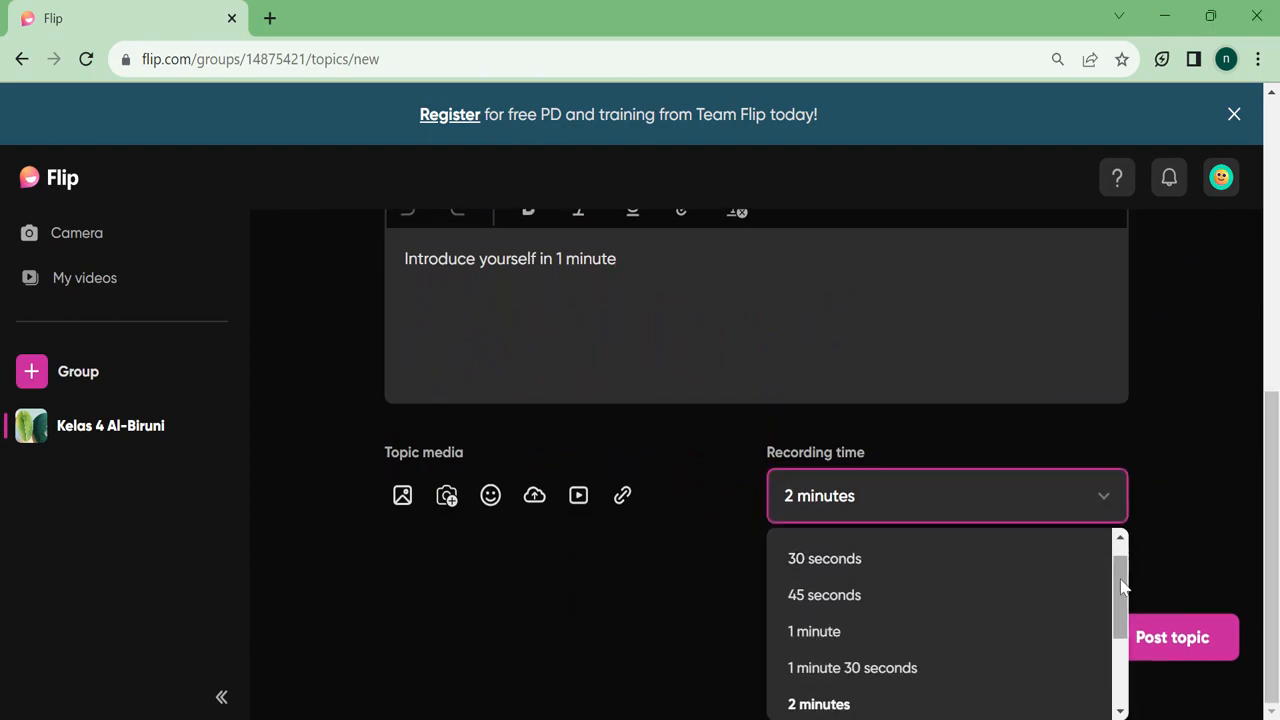
{"action": "left_click_drag", "start_coordinate": [1121, 592], "coordinate": [1143, 668]}
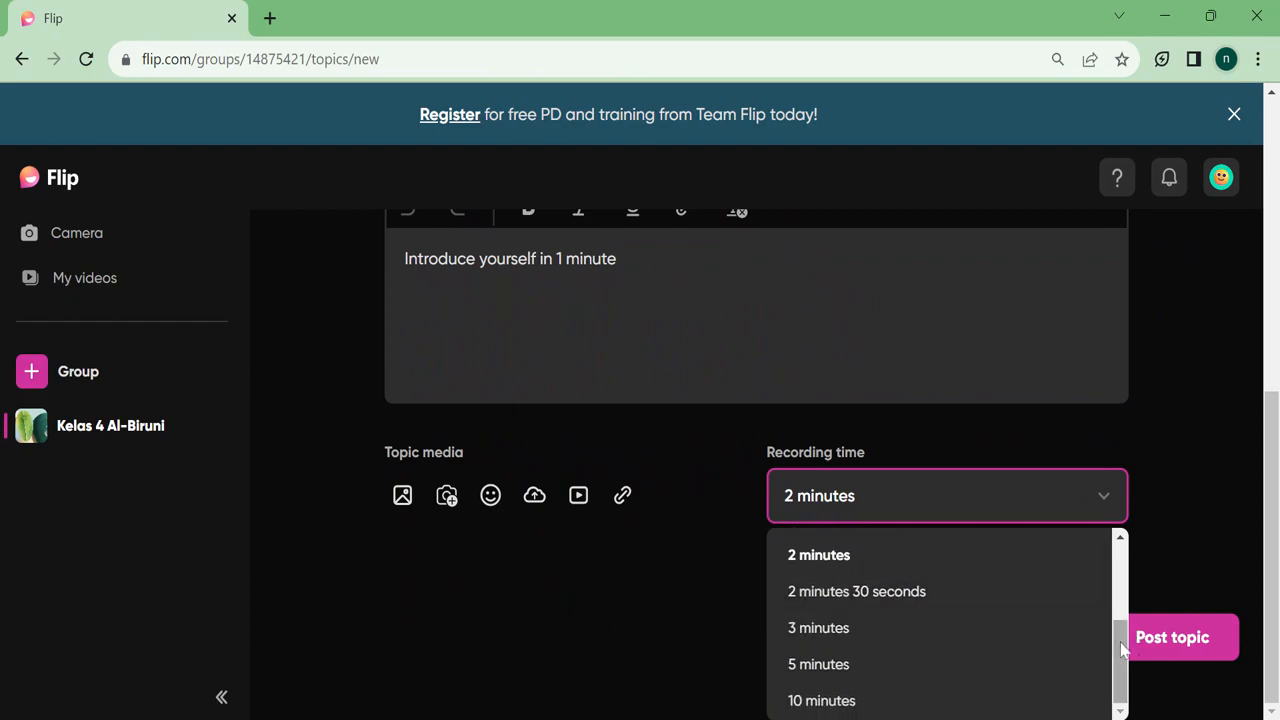
{"action": "left_click_drag", "start_coordinate": [1121, 650], "coordinate": [1122, 612]}
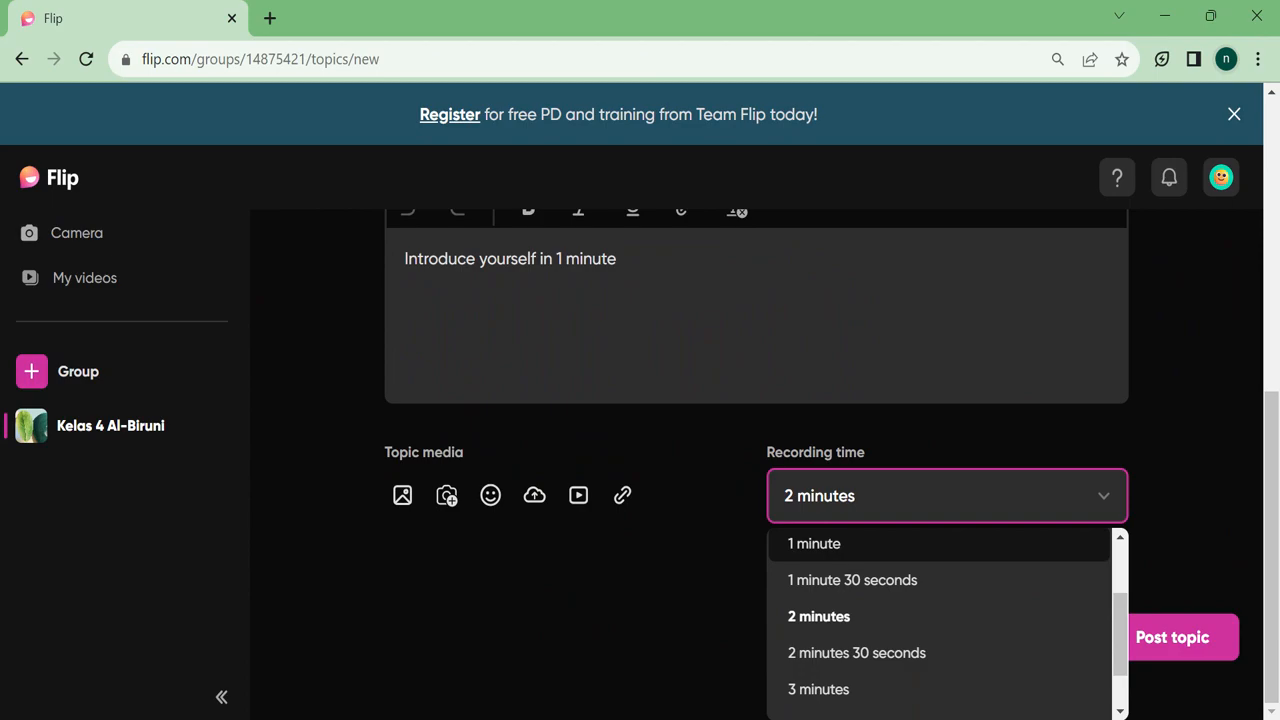
{"action": "left_click", "coordinate": [868, 614]}
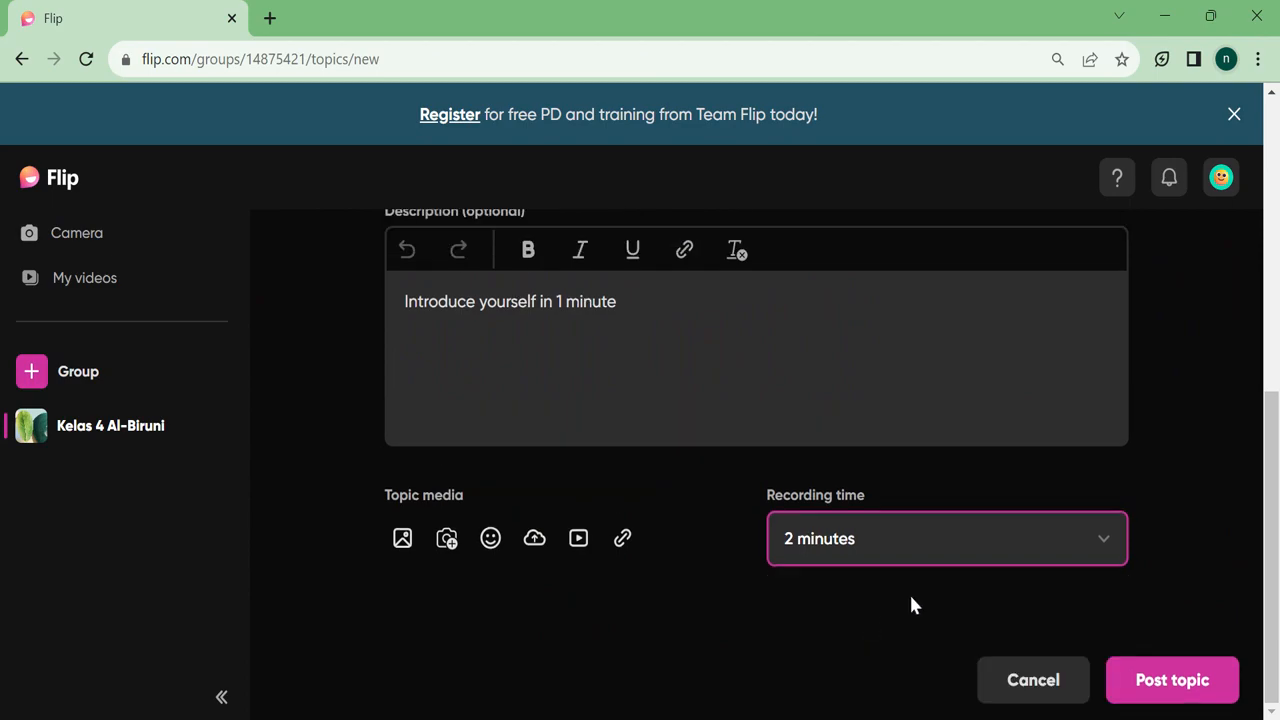
Post the Introduction topic, dismiss the share popup and onboarding tip, and start a response.
{"action": "left_click", "coordinate": [1171, 680]}
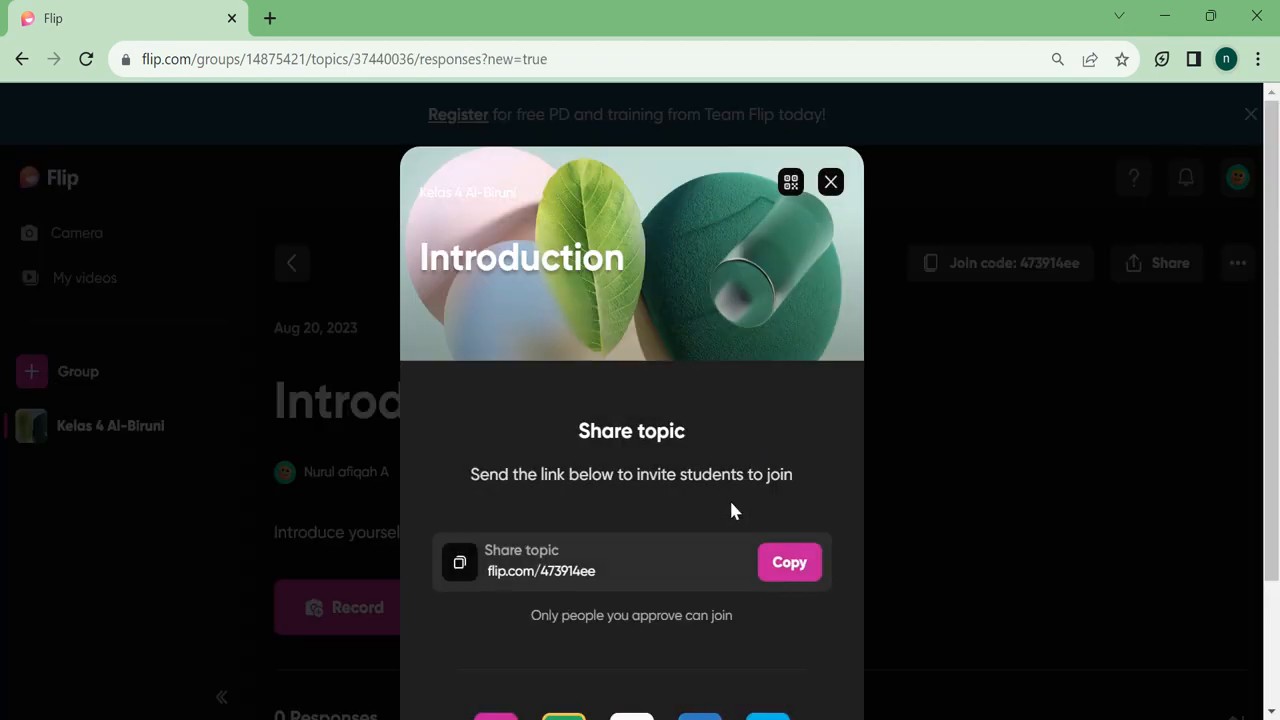
{"action": "left_click", "coordinate": [831, 181]}
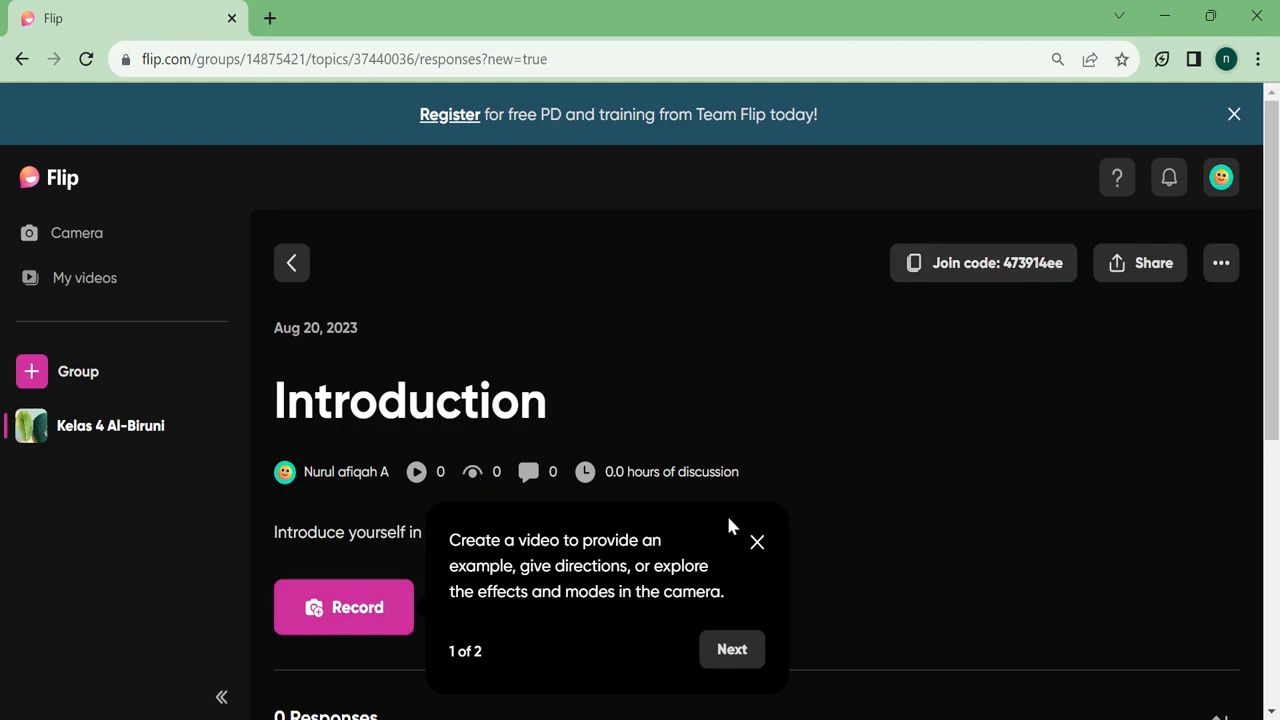
{"action": "left_click", "coordinate": [757, 542]}
{"action": "left_click_drag", "start_coordinate": [1274, 310], "coordinate": [1274, 398]}
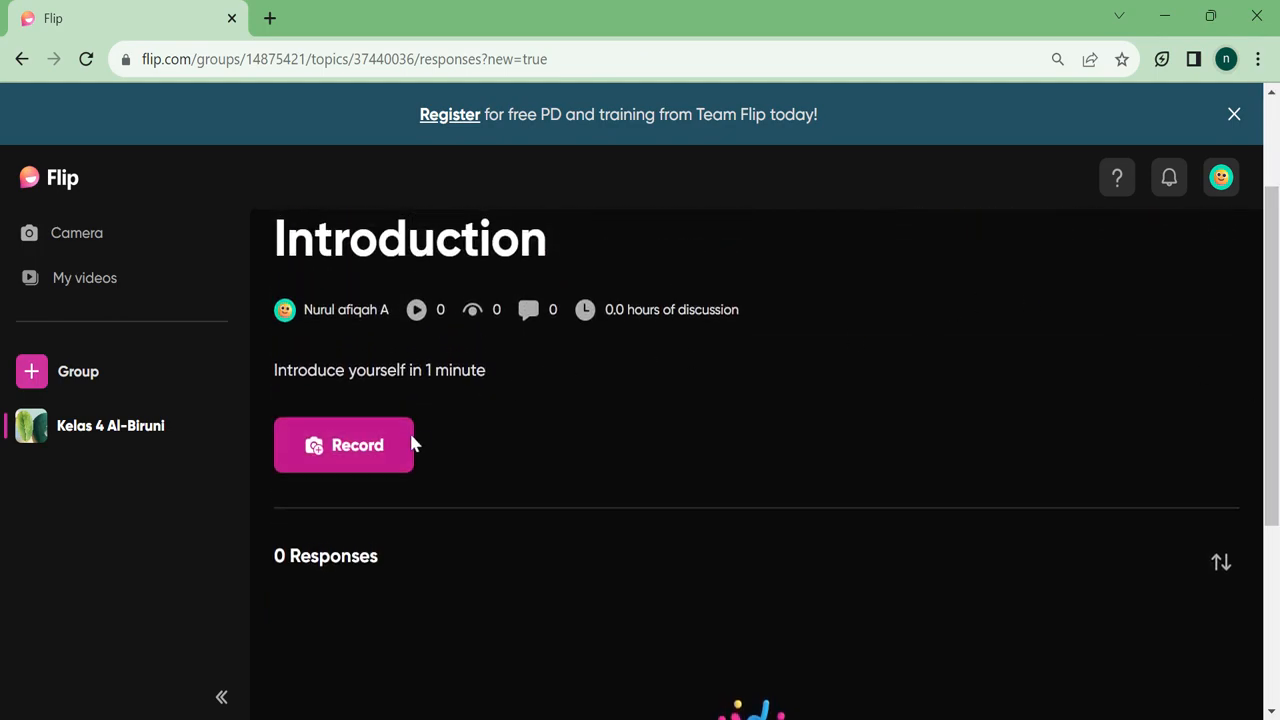
{"action": "left_click", "coordinate": [358, 447]}
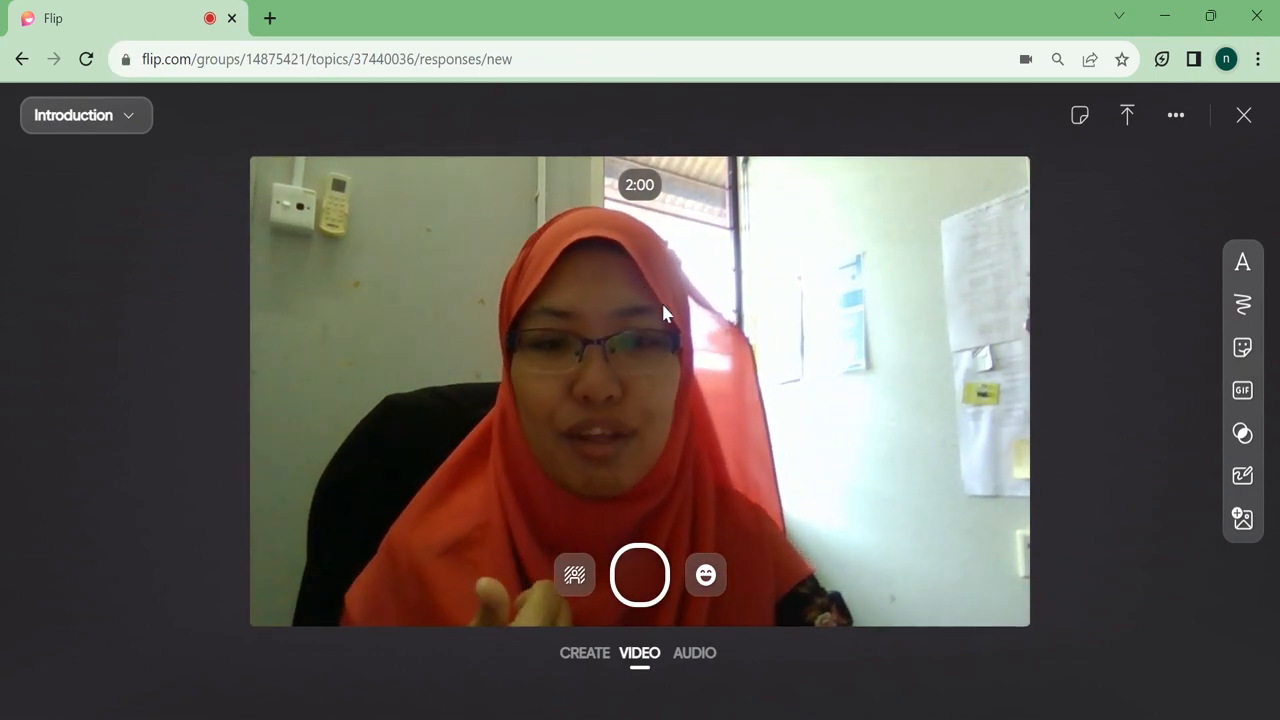
Record a 2-second video response and continue to the clip editor.
{"action": "left_click", "coordinate": [643, 596]}
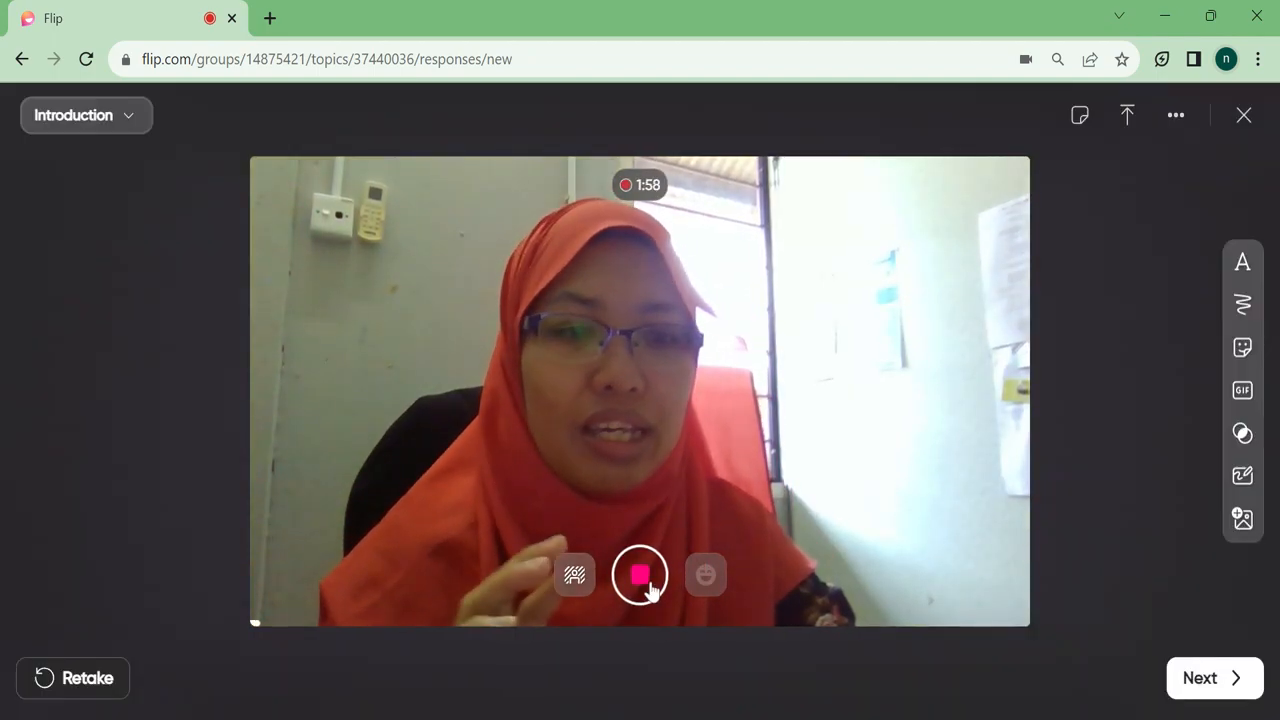
{"action": "left_click", "coordinate": [648, 588]}
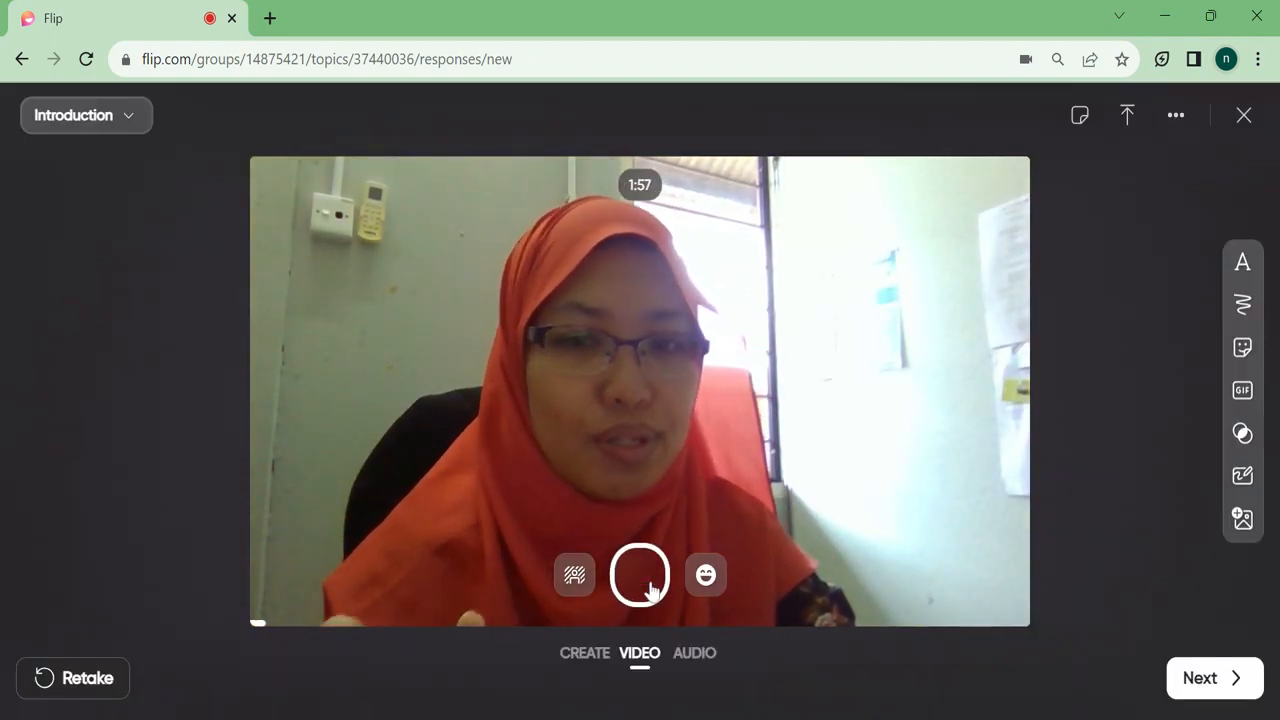
{"action": "left_click", "coordinate": [1199, 677]}
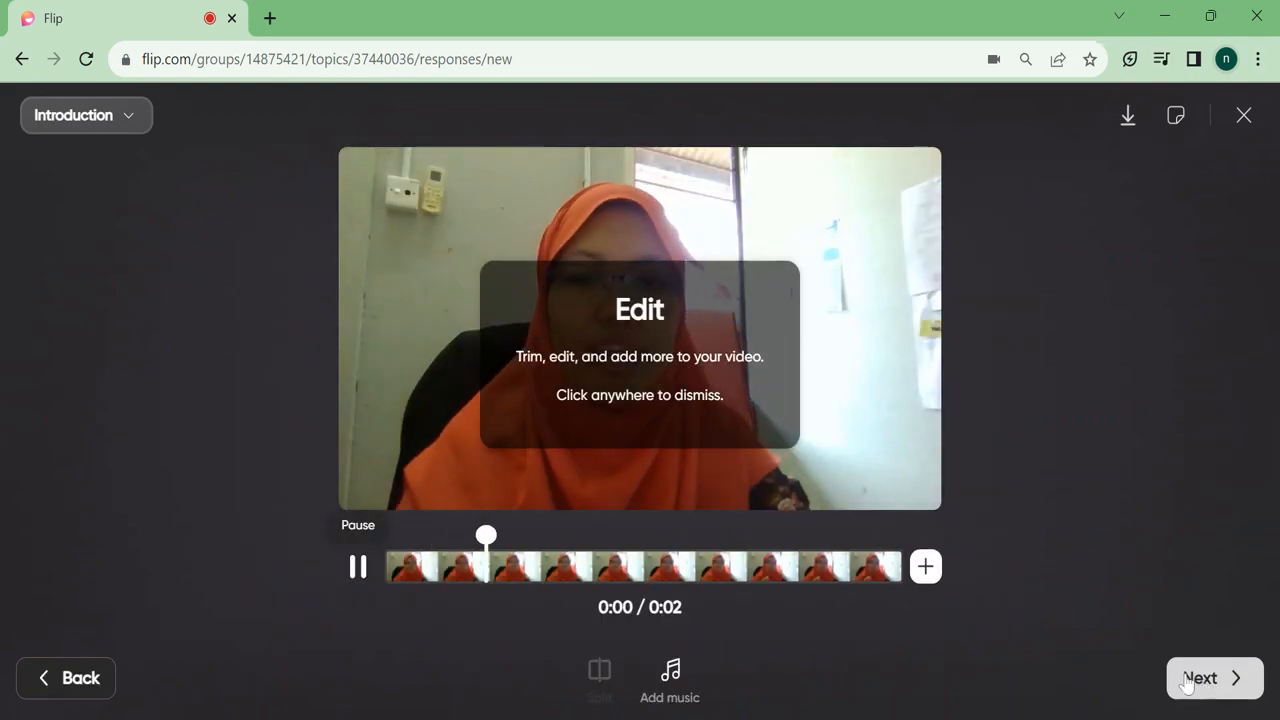
Dismiss the edit hint and choose to add a screen recording to the clip.
{"action": "left_click", "coordinate": [928, 567]}
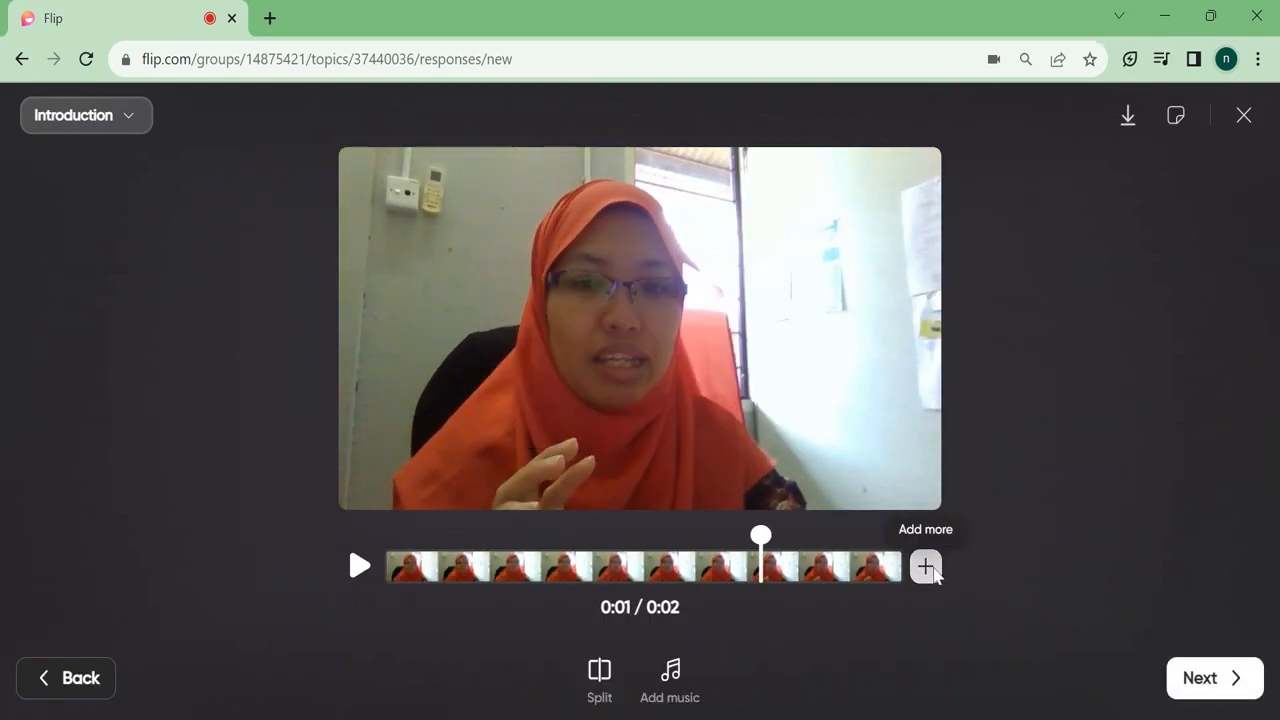
{"action": "left_click", "coordinate": [930, 570]}
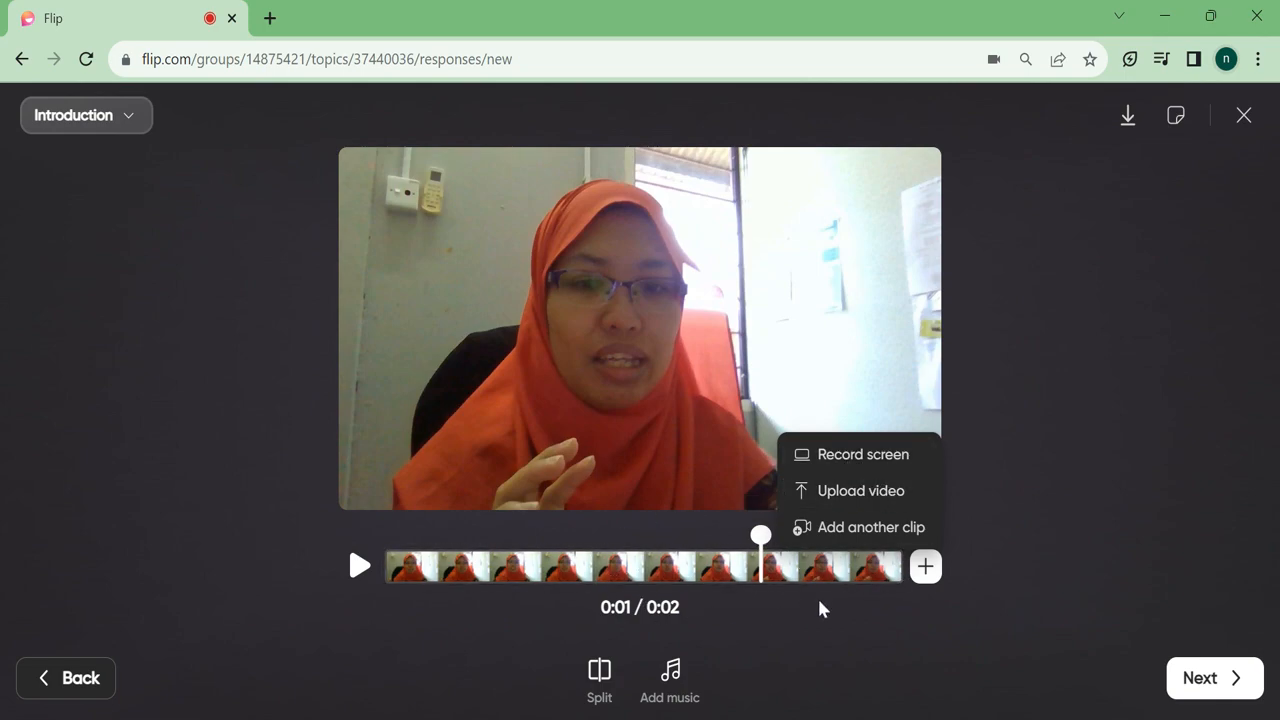
{"action": "left_click", "coordinate": [831, 456]}
Choose the Flip - Google Chrome window as the screen-recording source.
{"action": "left_click", "coordinate": [674, 512]}
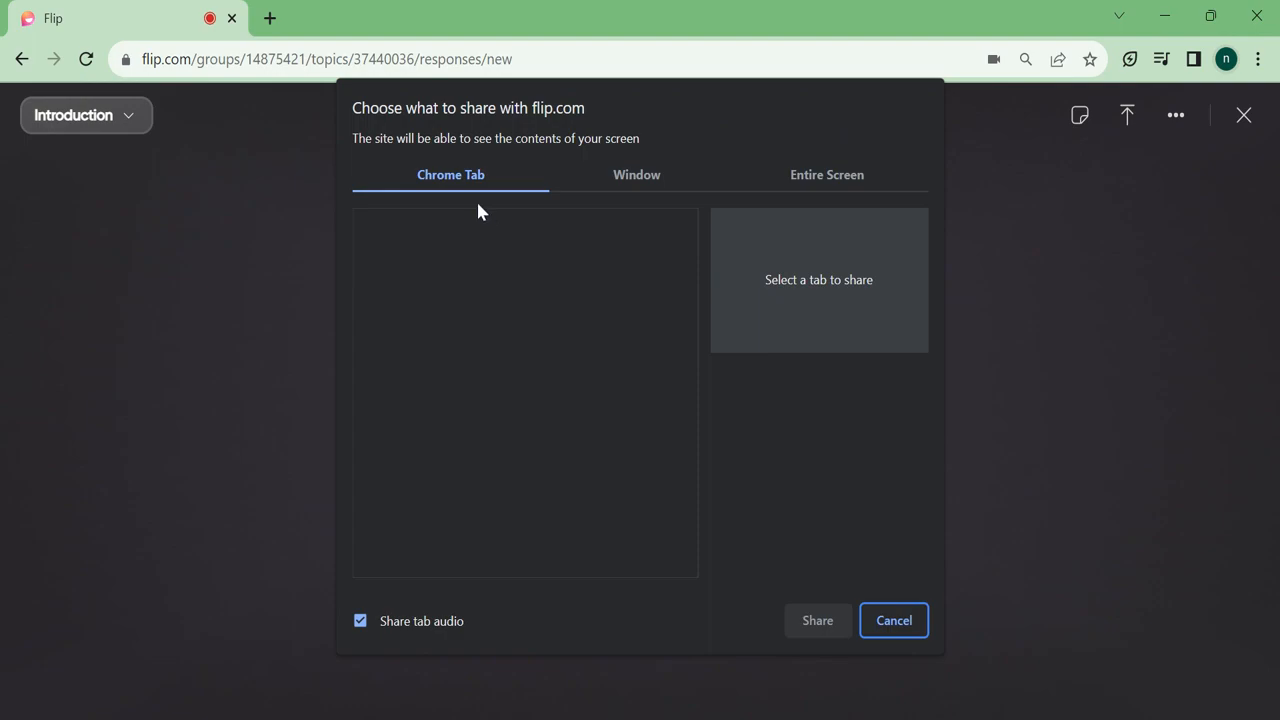
{"action": "left_click", "coordinate": [640, 177]}
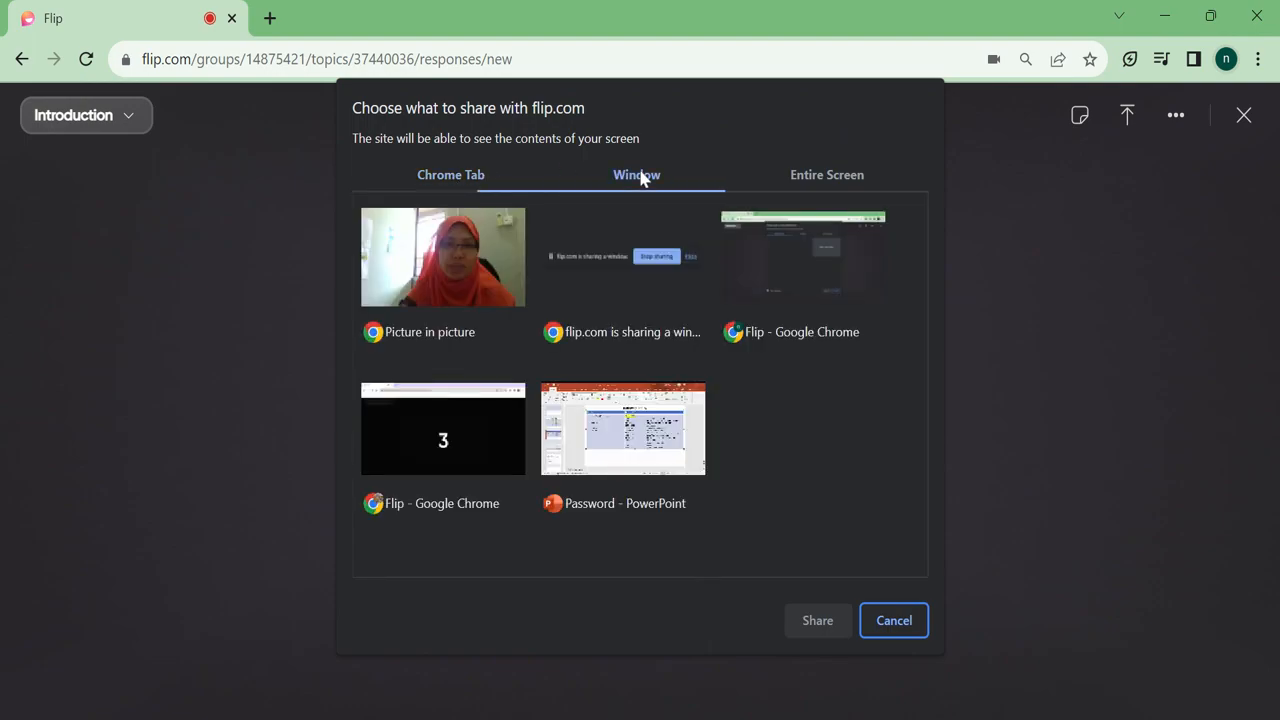
{"action": "left_click", "coordinate": [818, 176]}
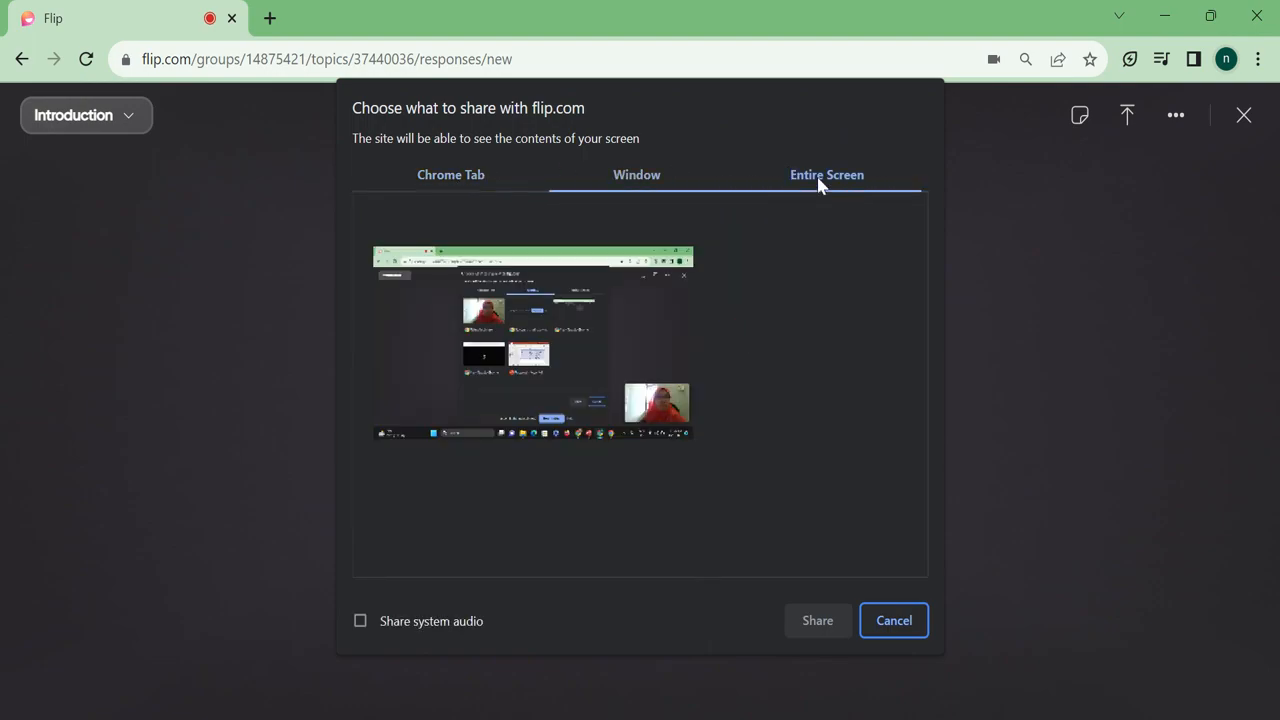
{"action": "left_click", "coordinate": [622, 176]}
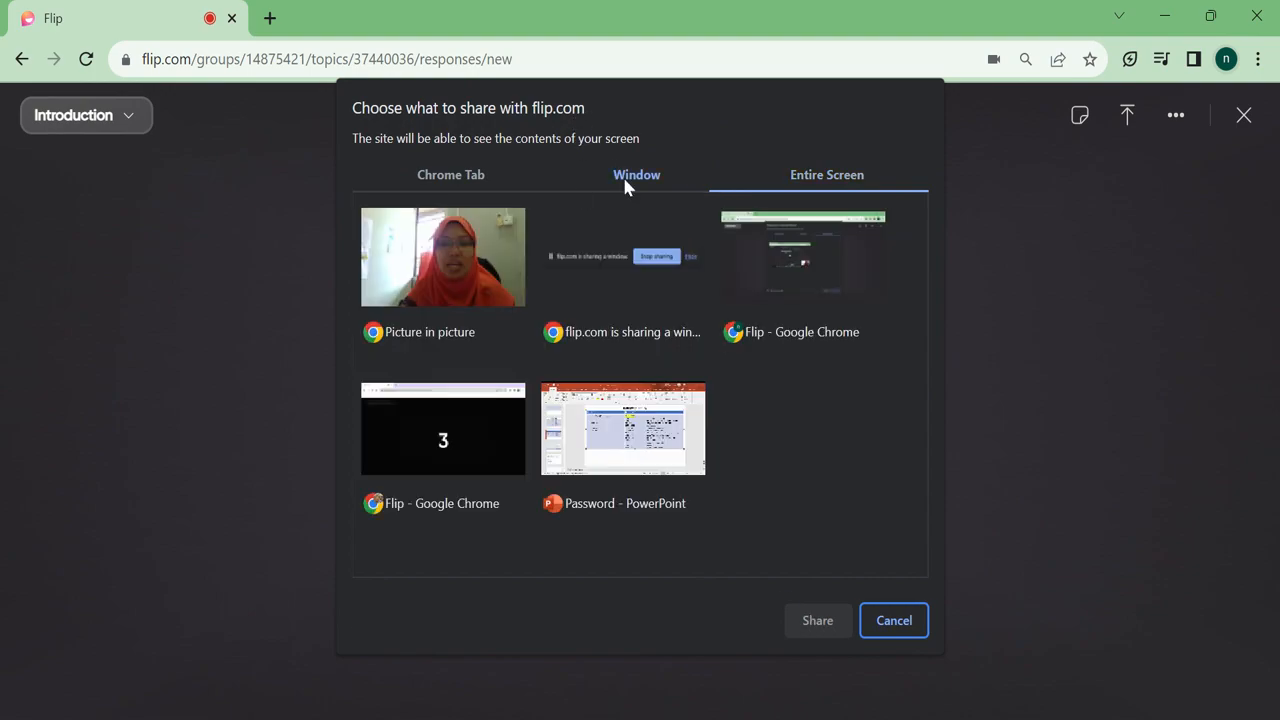
{"action": "left_click", "coordinate": [441, 425]}
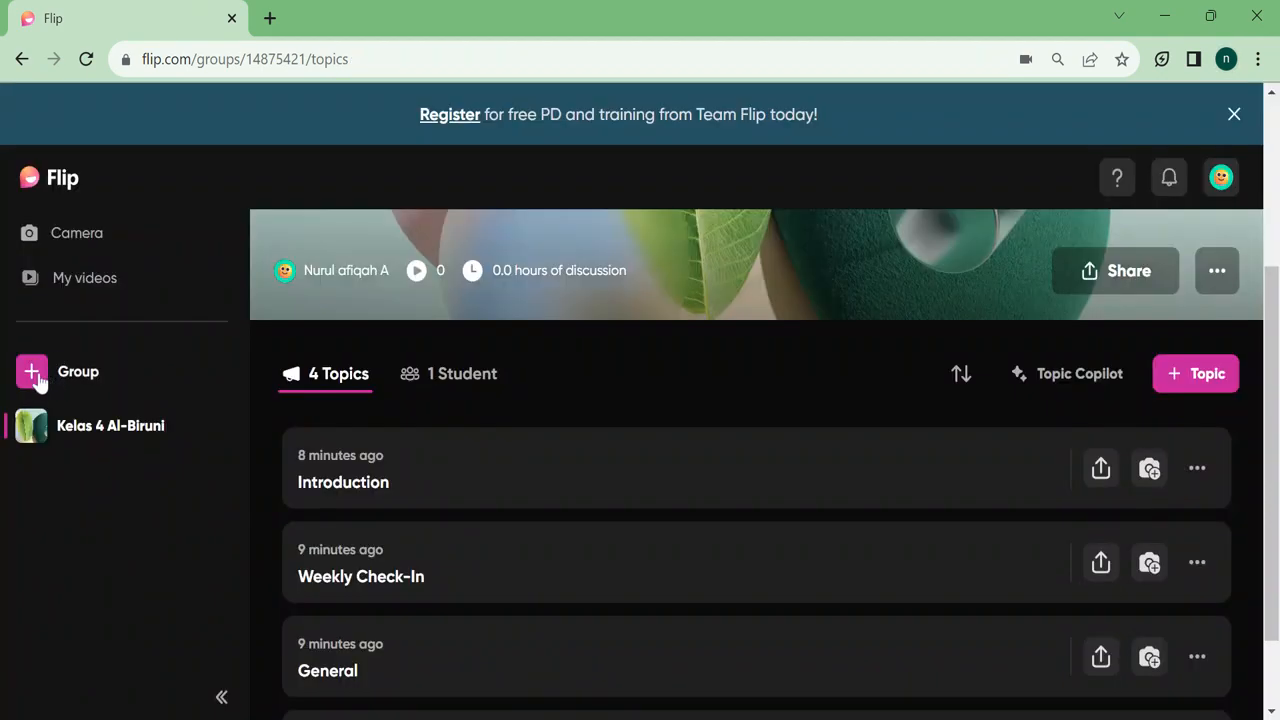
Join another Flip group by entering its join code.
{"action": "left_click", "coordinate": [32, 372]}
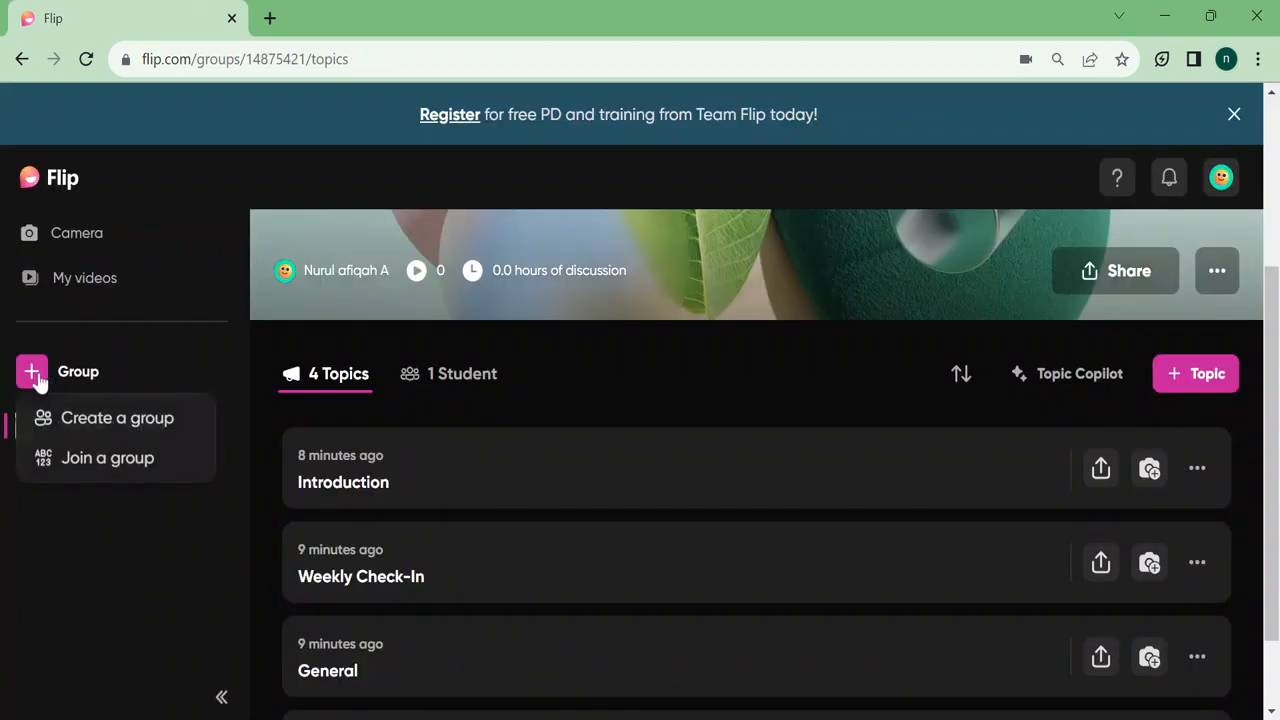
{"action": "left_click", "coordinate": [118, 459]}
{"action": "left_click", "coordinate": [600, 281]}
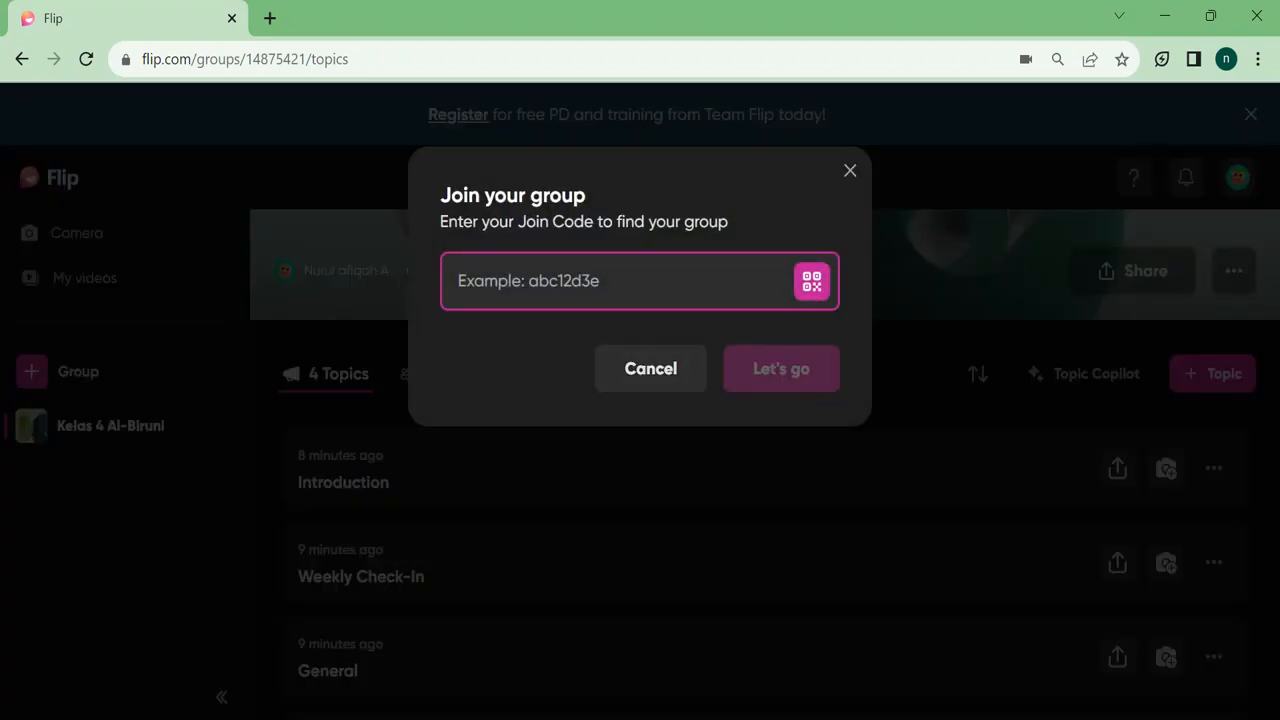
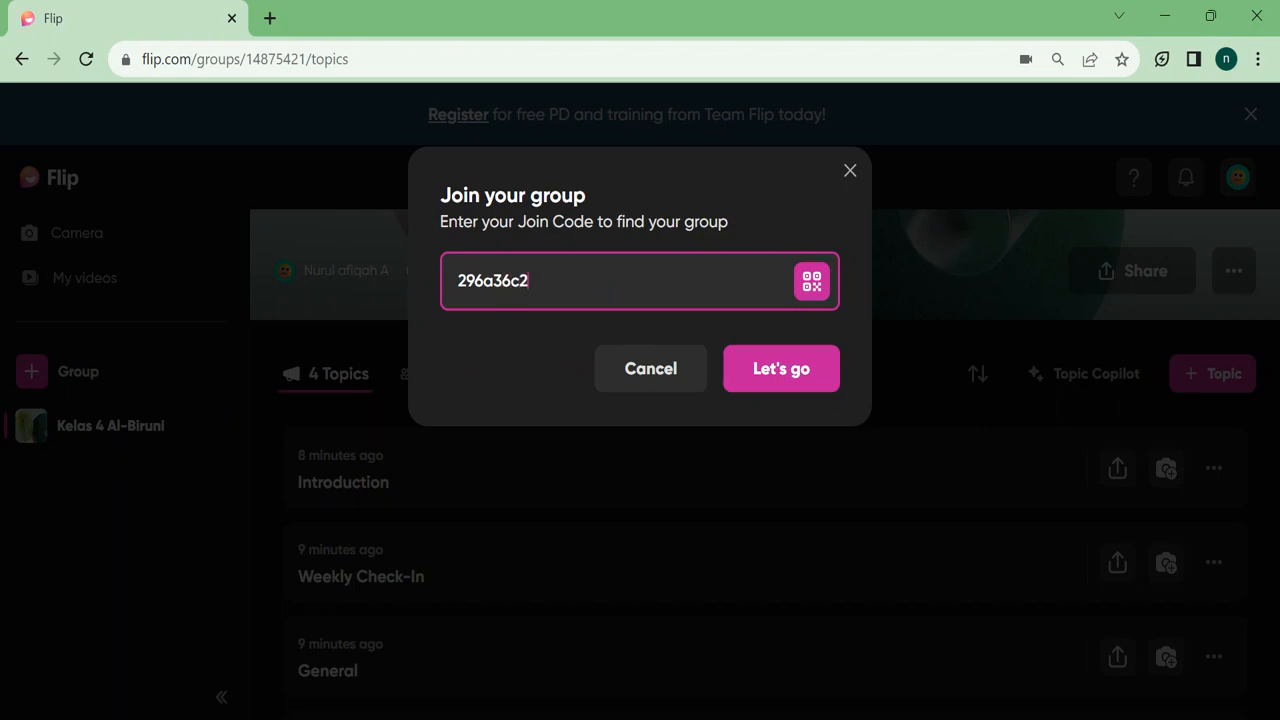
{"action": "left_click", "coordinate": [760, 370]}
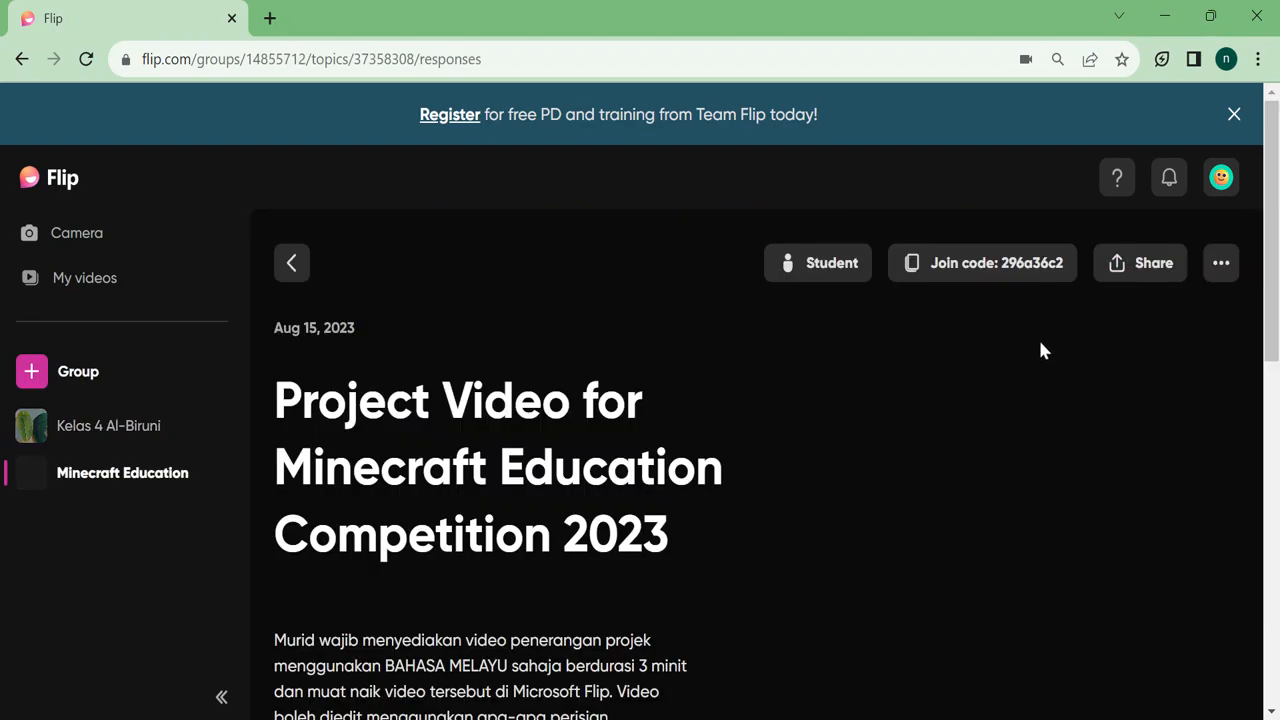
Scroll through the competition topic's 17 student responses, then return to the top.
{"action": "scroll", "coordinate": [1272, 282], "scroll_direction": "down", "scroll_amount": 7}
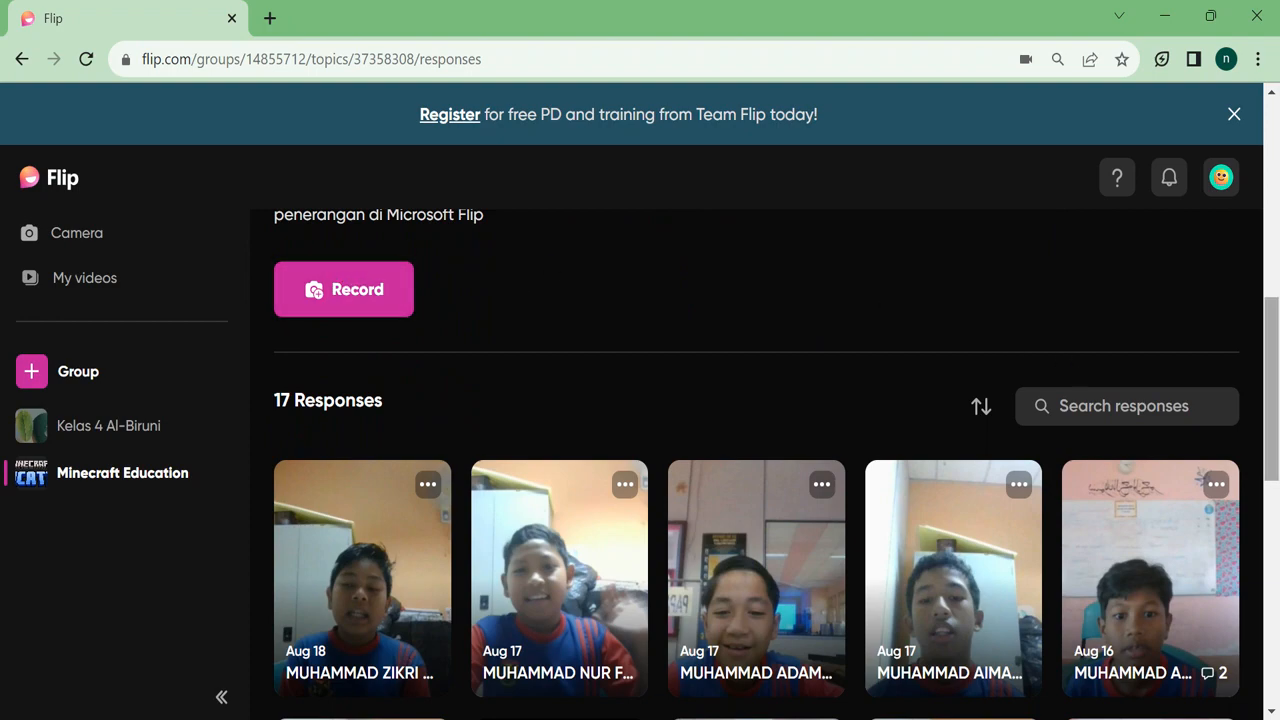
{"action": "scroll", "coordinate": [537, 468], "scroll_direction": "down", "scroll_amount": 5}
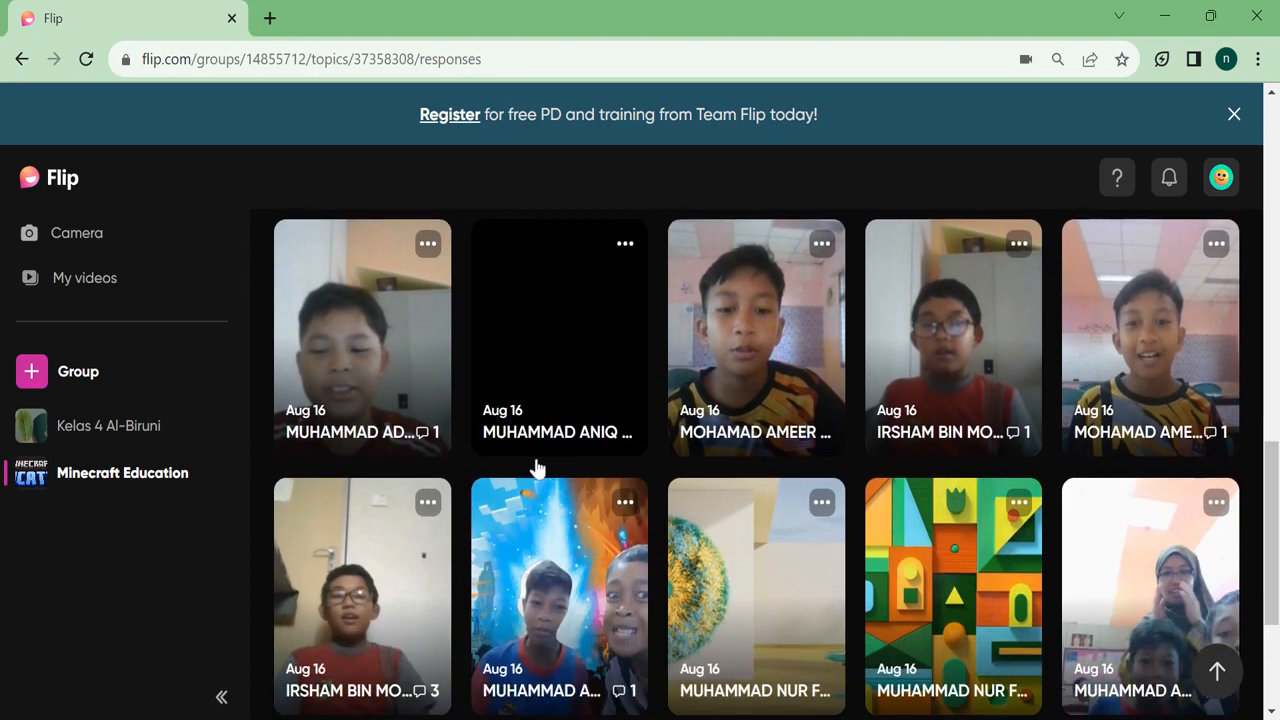
{"action": "scroll", "coordinate": [951, 323], "scroll_direction": "down", "scroll_amount": 2}
{"action": "scroll", "coordinate": [756, 464], "scroll_direction": "down", "scroll_amount": 1}
{"action": "scroll", "coordinate": [756, 464], "scroll_direction": "up", "scroll_amount": 6}
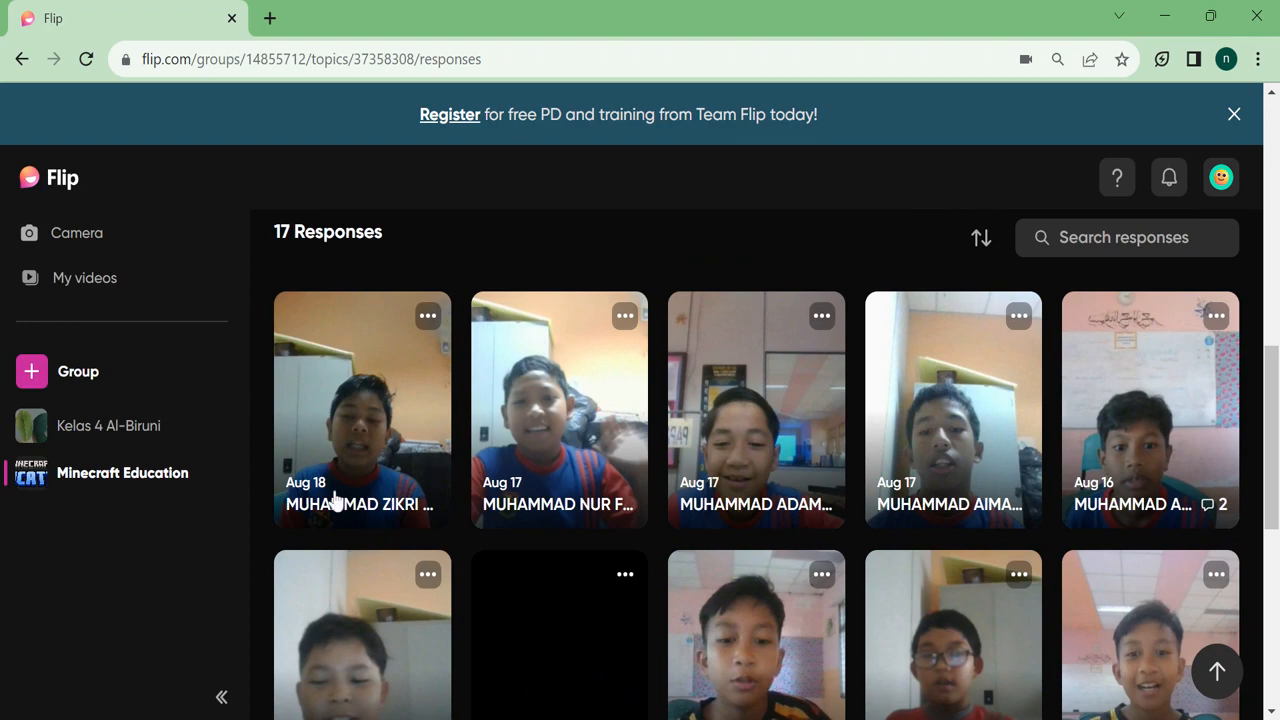
{"action": "left_click_drag", "start_coordinate": [1270, 340], "coordinate": [1268, 35]}
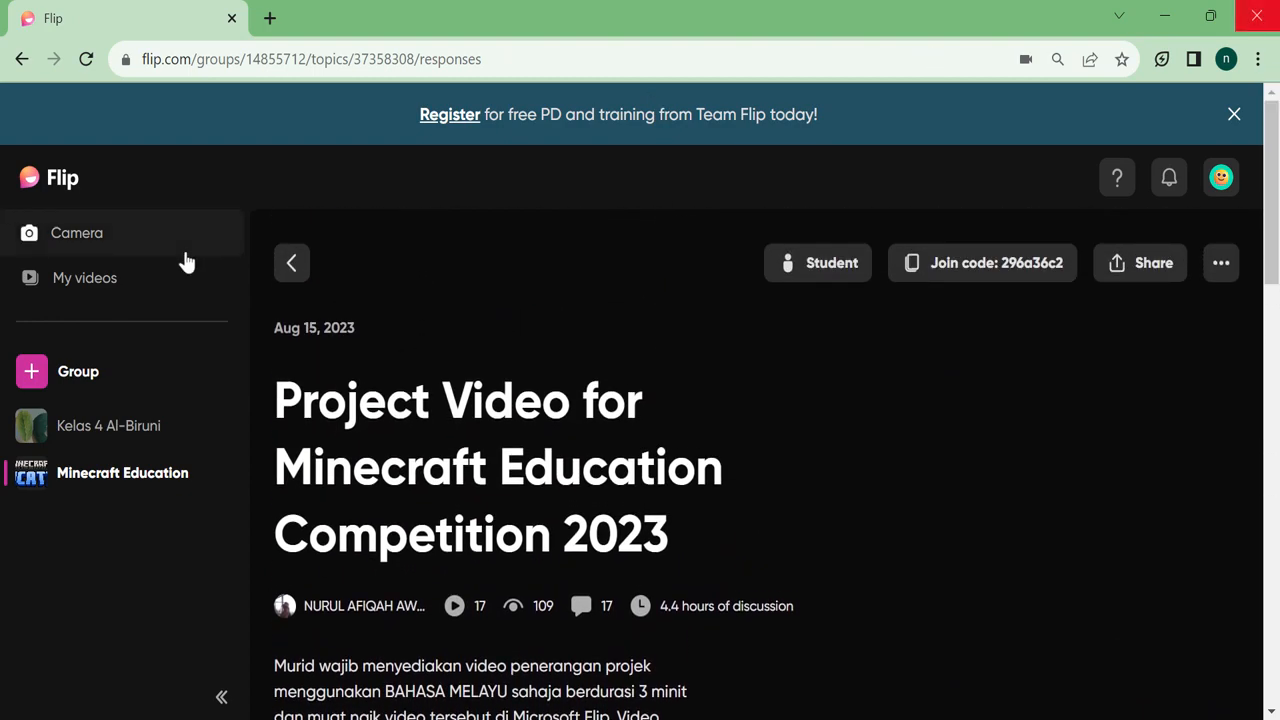